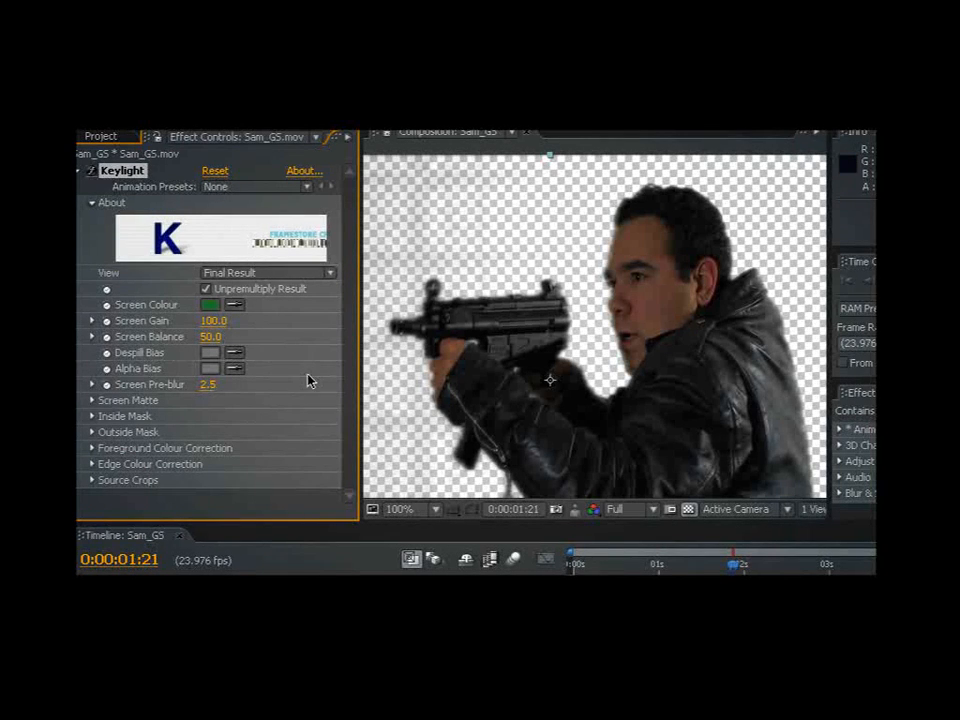
pyautogui.moveTo(531, 409); pyautogui.dragTo(538, 312)
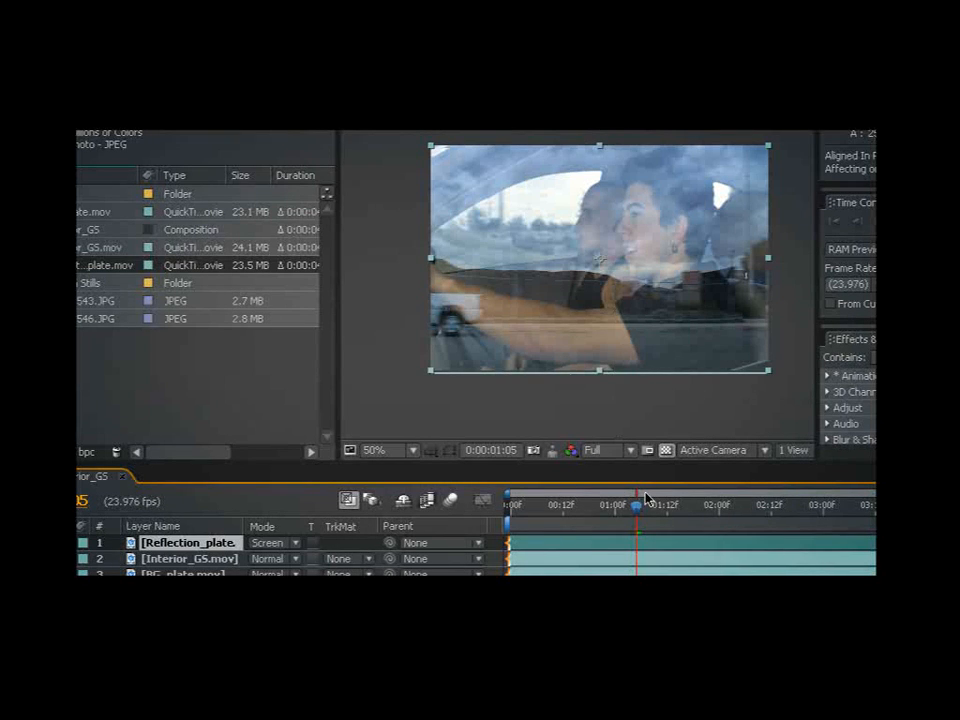
pyautogui.moveTo(645, 497); pyautogui.dragTo(563, 503)
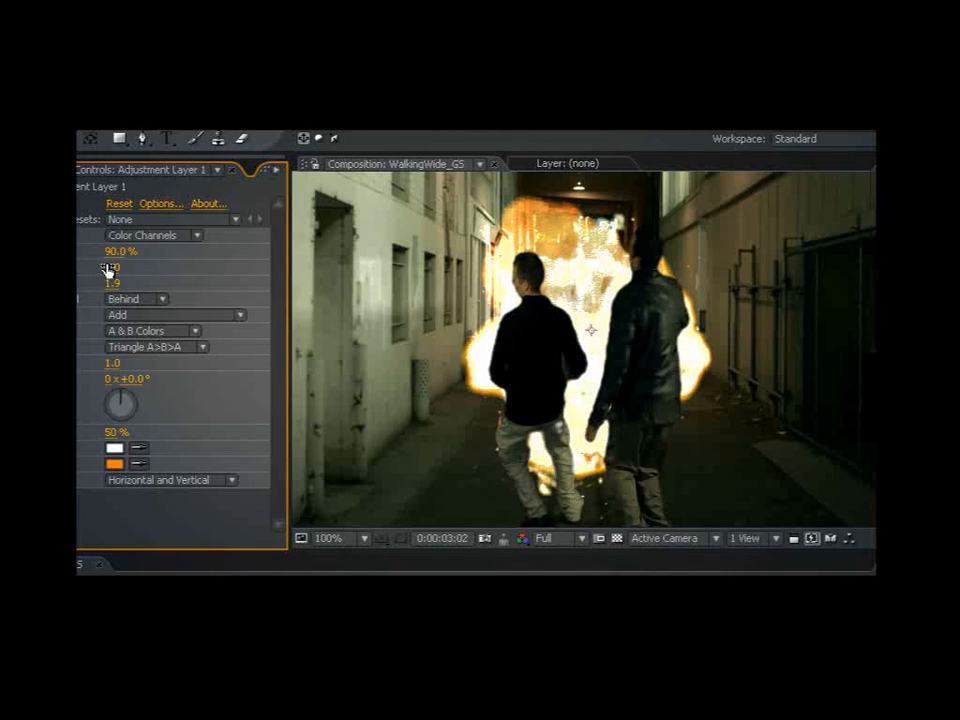
# - Raise the glow radius on Adjustment Layer 1 so the explosion's glow spreads over the two walking figures
pyautogui.moveTo(111, 268)
pyautogui.mouseDown()
pyautogui.moveTo(186, 267)
pyautogui.moveTo(113, 266)
pyautogui.moveTo(125, 267)
pyautogui.mouseUp()
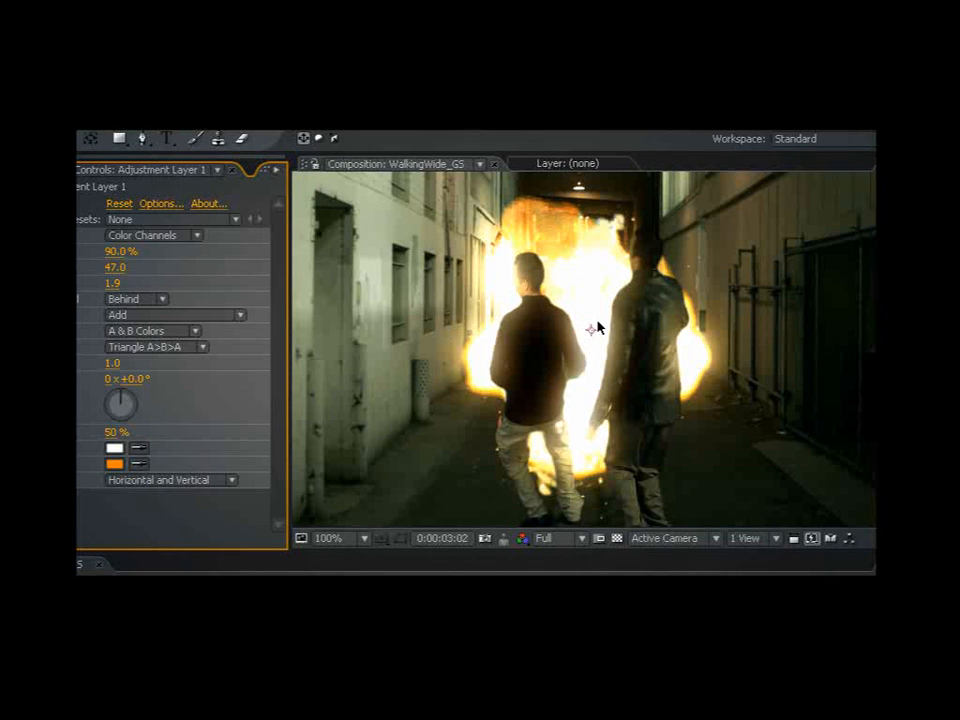
pyautogui.moveTo(108, 268); pyautogui.dragTo(165, 281)
pyautogui.click(117, 285)
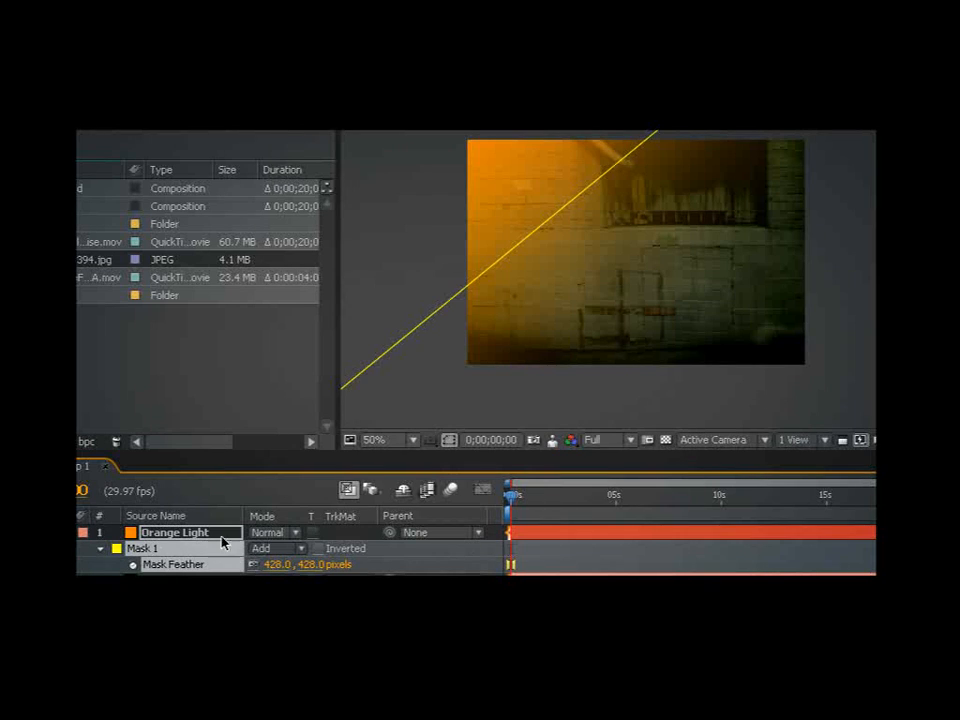
# - Set the Orange Light layer's blending mode to Overlay
pyautogui.click(268, 532)
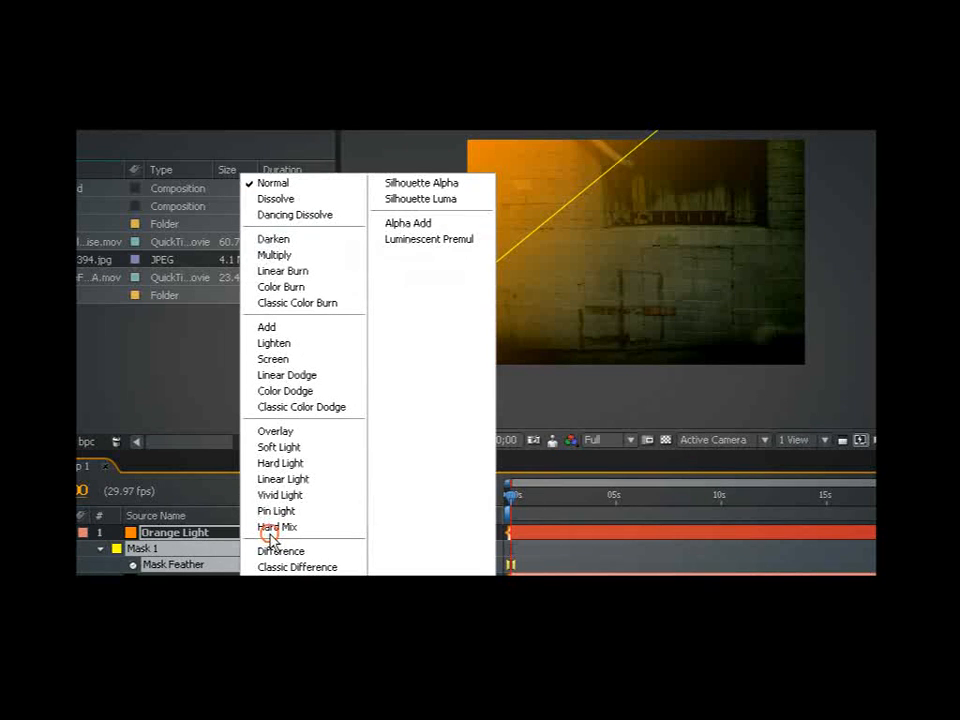
pyautogui.click(313, 433)
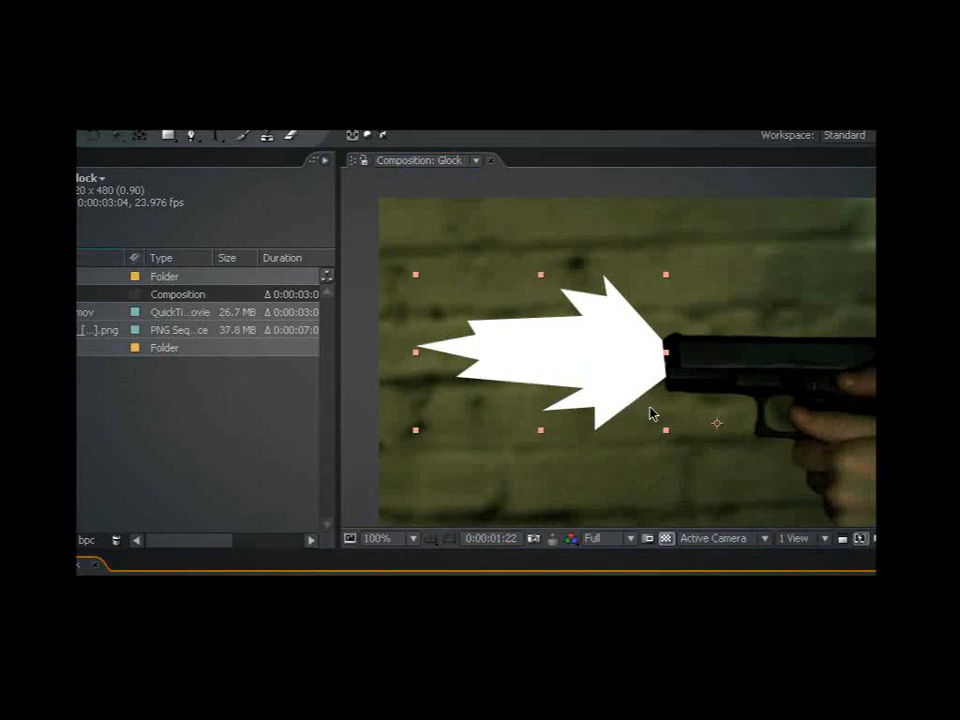
pyautogui.scroll(-2, 649, 411)
pyautogui.moveTo(634, 399); pyautogui.dragTo(606, 401)
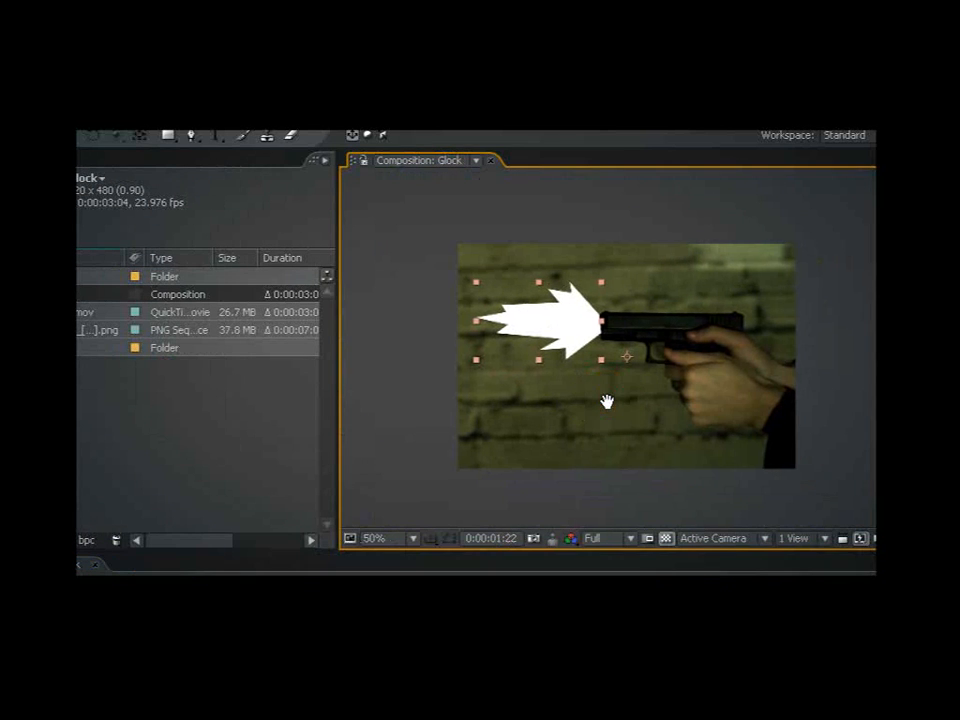
pyautogui.scroll(2, 510, 369)
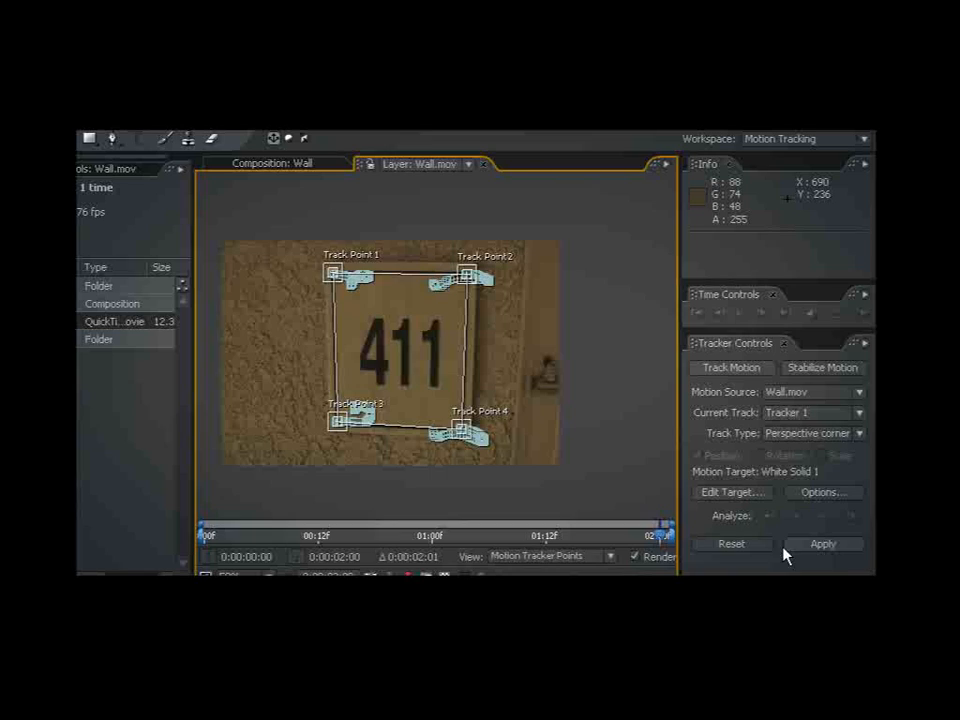
pyautogui.click(811, 545)
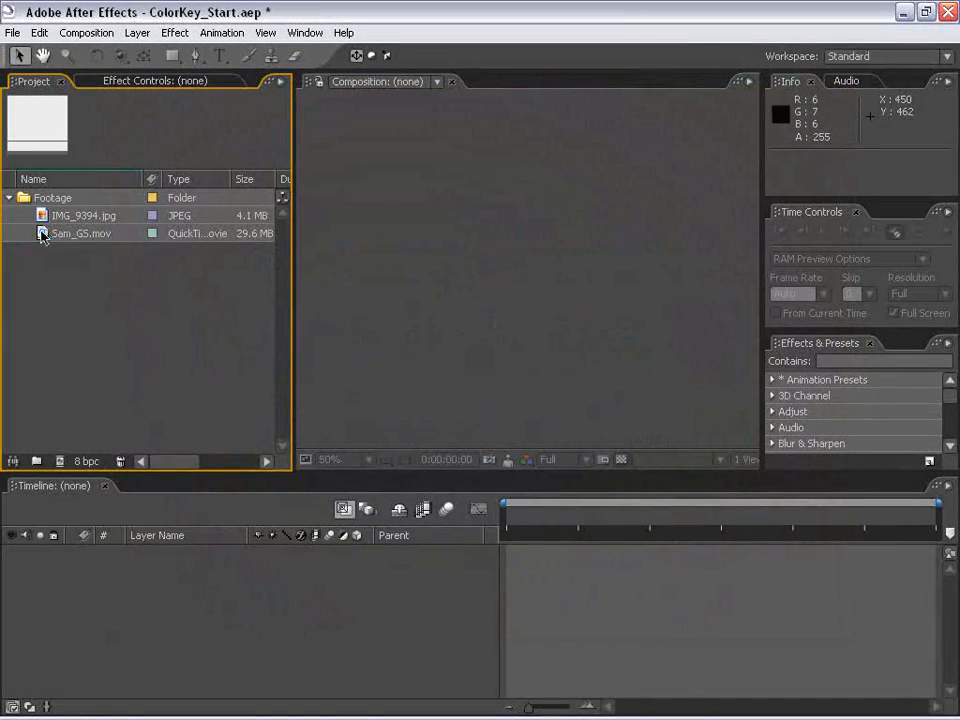
# - Preview the Sam_GS.mov footage, scrub to where the man aims the gun, and close the preview
pyautogui.doubleClick(43, 236)
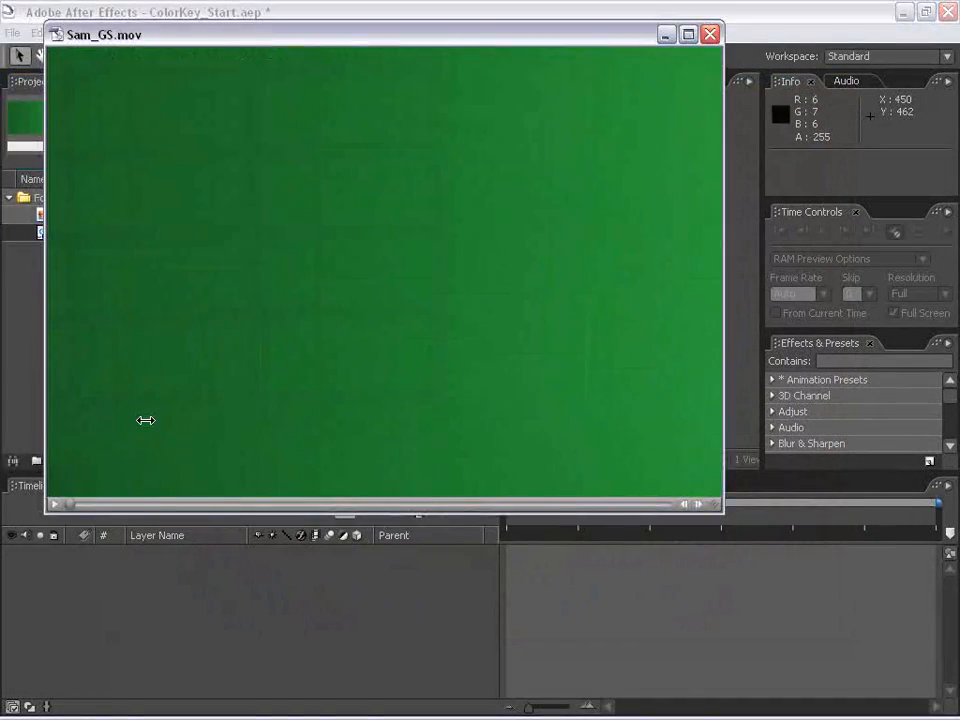
pyautogui.moveTo(103, 506); pyautogui.dragTo(263, 506)
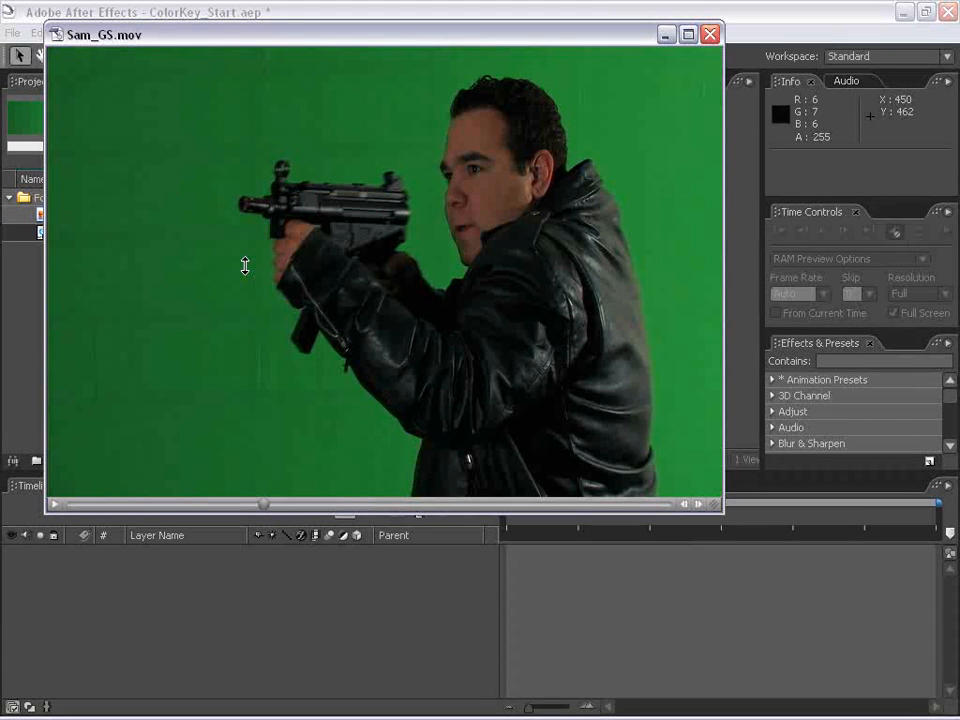
pyautogui.moveTo(655, 37); pyautogui.dragTo(650, 106)
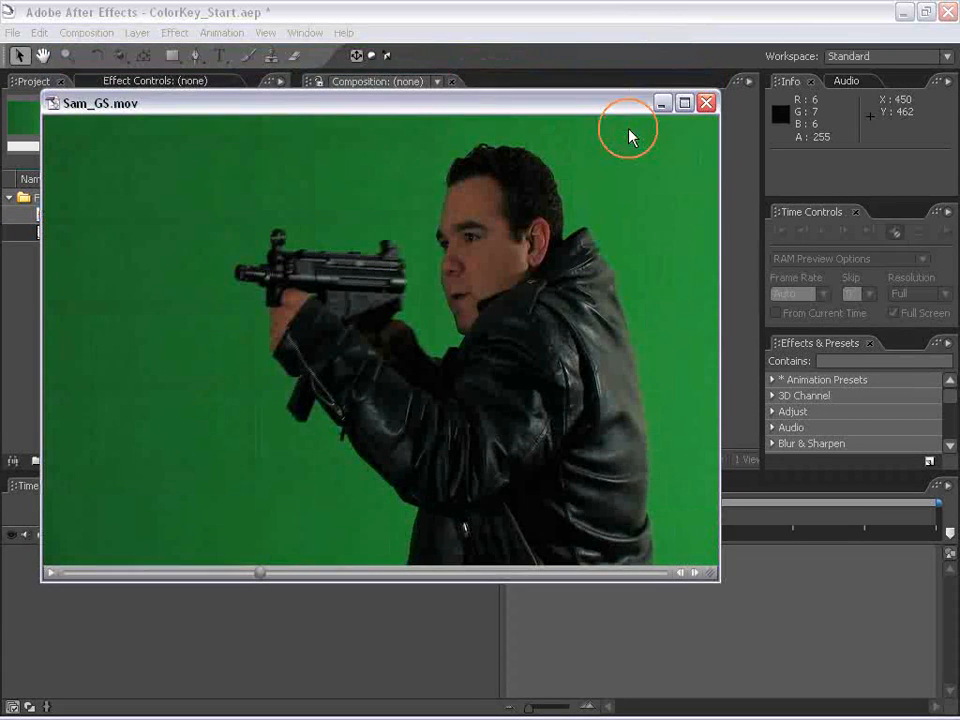
pyautogui.click(705, 103)
pyautogui.click(51, 321)
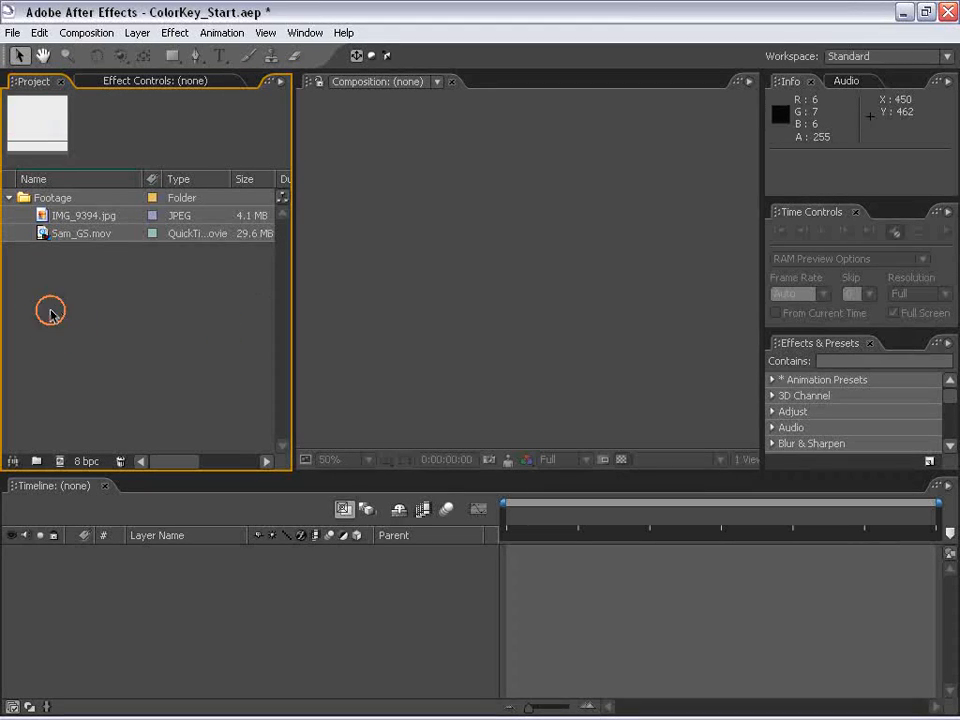
# - Create a composition from Sam_GS.mov and move the current time to 0:00:02:02
pyautogui.moveTo(40, 233); pyautogui.dragTo(484, 274)
pyautogui.click(527, 545)
pyautogui.moveTo(530, 518); pyautogui.dragTo(685, 548)
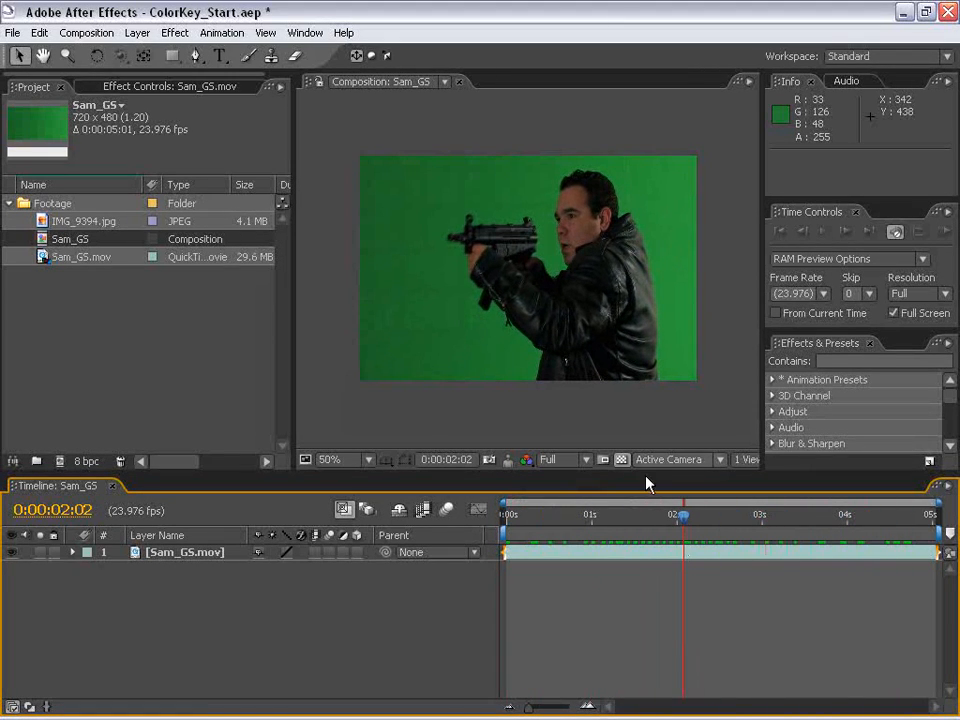
# - Examine the green-screen shot up close and as a whole, then at 0:00:03:19, checking the backdrop around the man
pyautogui.scroll(1, 623, 418)
pyautogui.moveTo(636, 298); pyautogui.dragTo(575, 323)
pyautogui.scroll(-1, 575, 323)
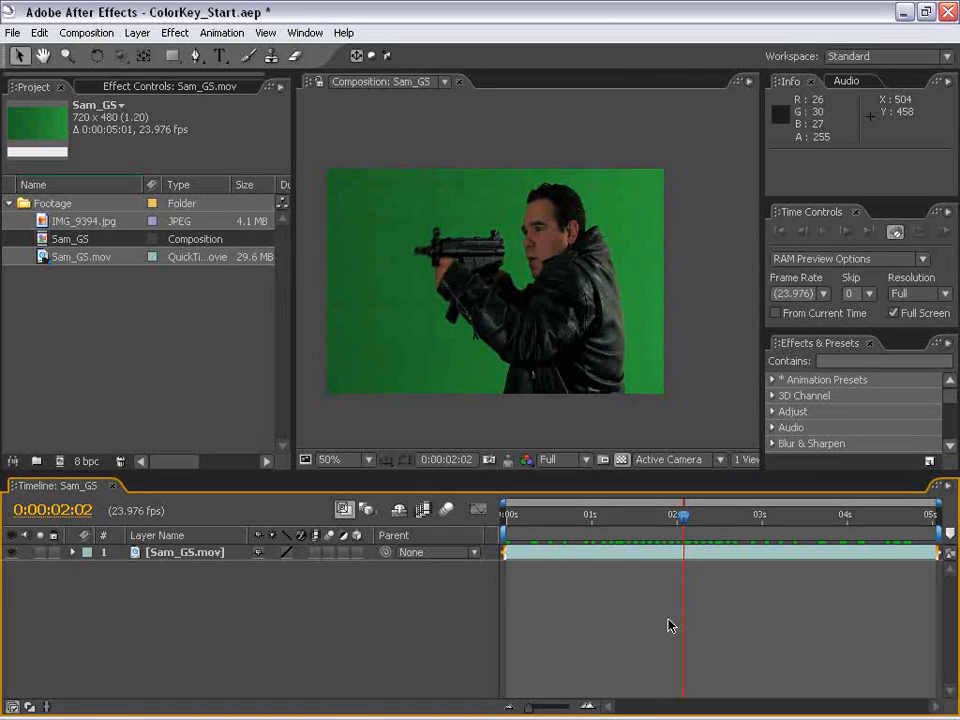
pyautogui.scroll(1, 501, 332)
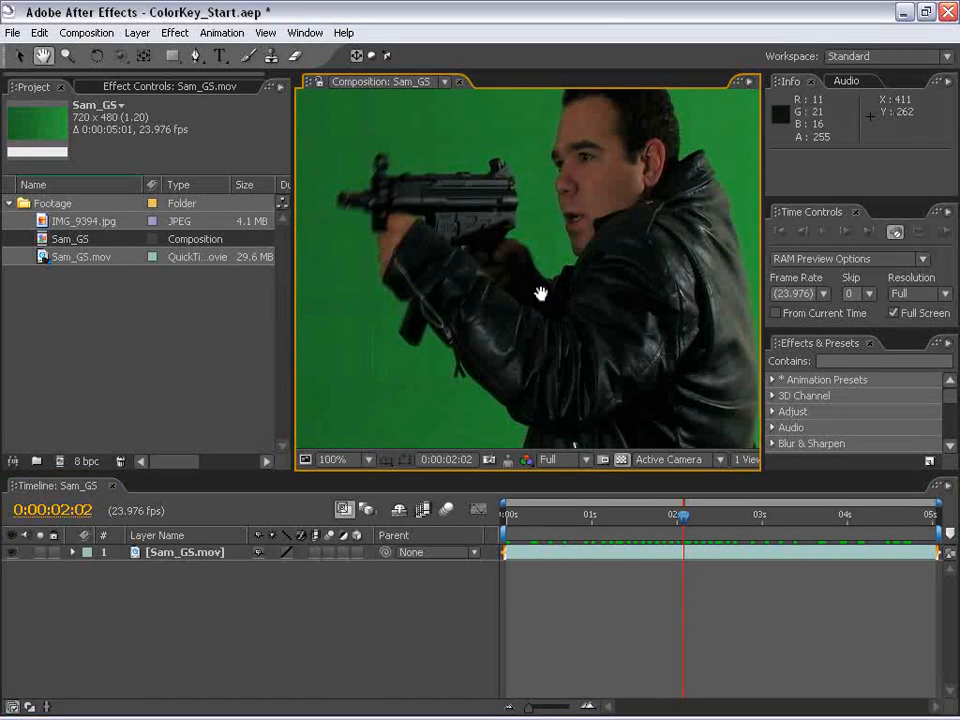
pyautogui.scroll(-1, 551, 376)
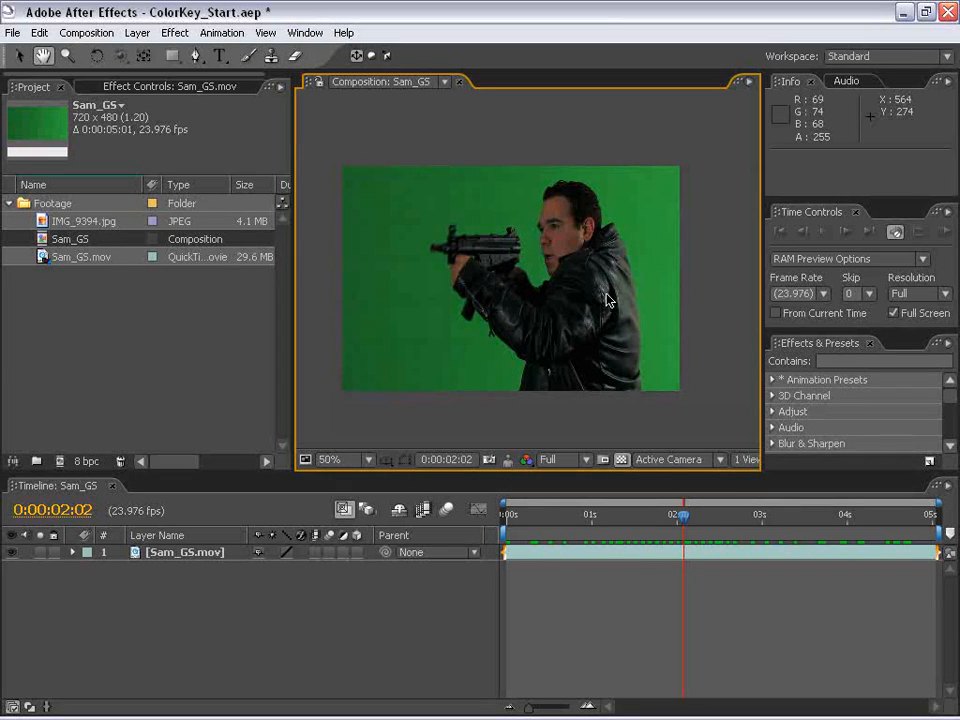
pyautogui.moveTo(725, 518); pyautogui.dragTo(829, 531)
pyautogui.click(794, 565)
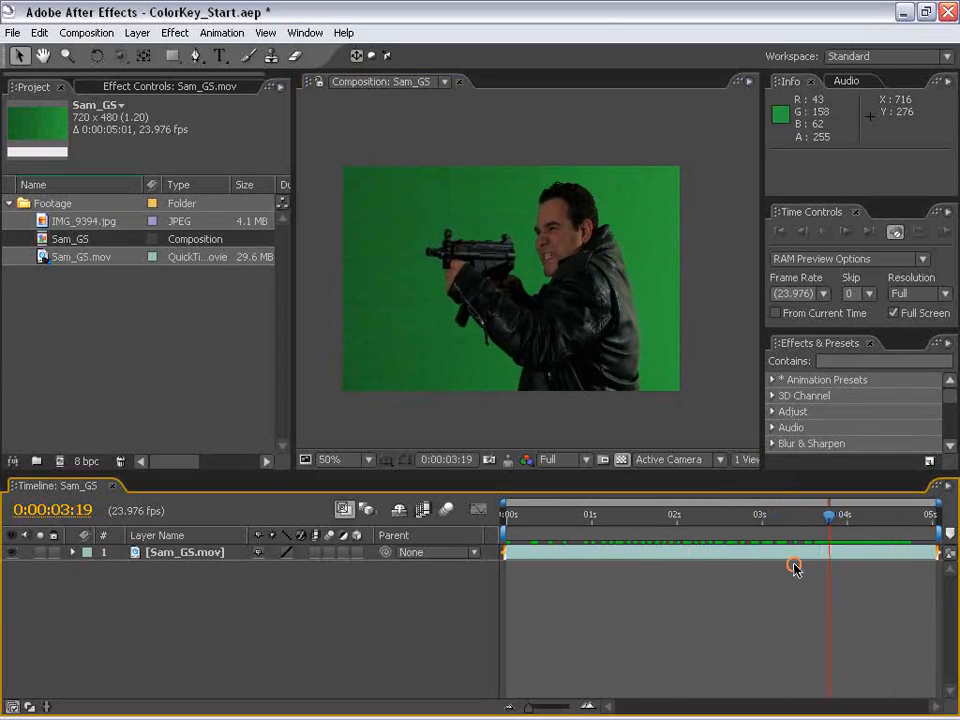
pyautogui.click(717, 556)
pyautogui.click(705, 572)
pyautogui.click(623, 614)
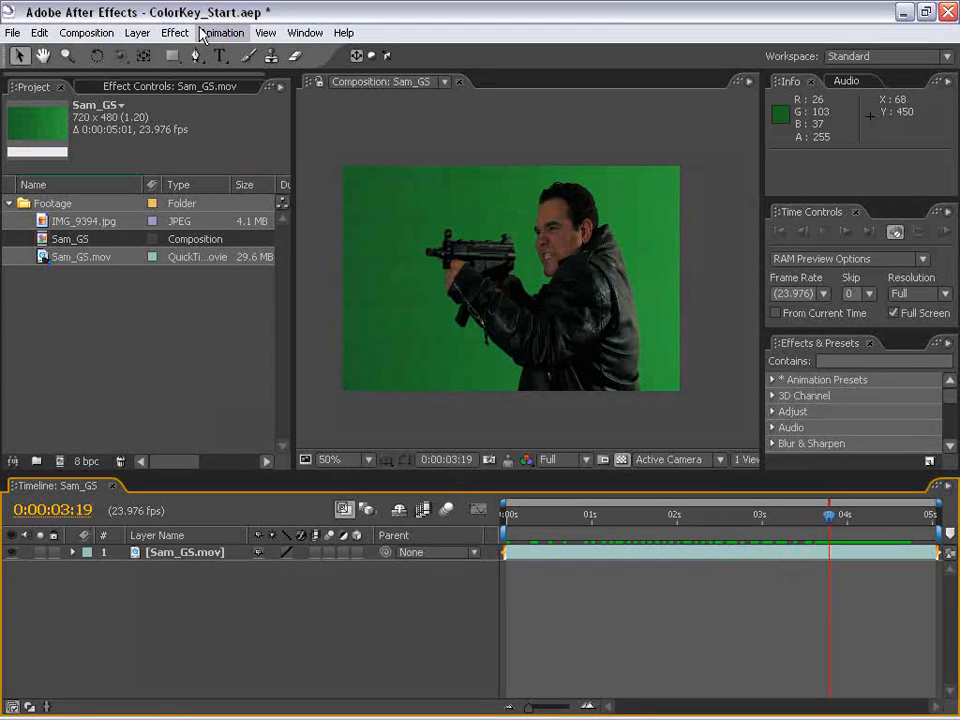
# - Apply the Keylight keying effect to the Sam_GS.mov layer
pyautogui.click(385, 236)
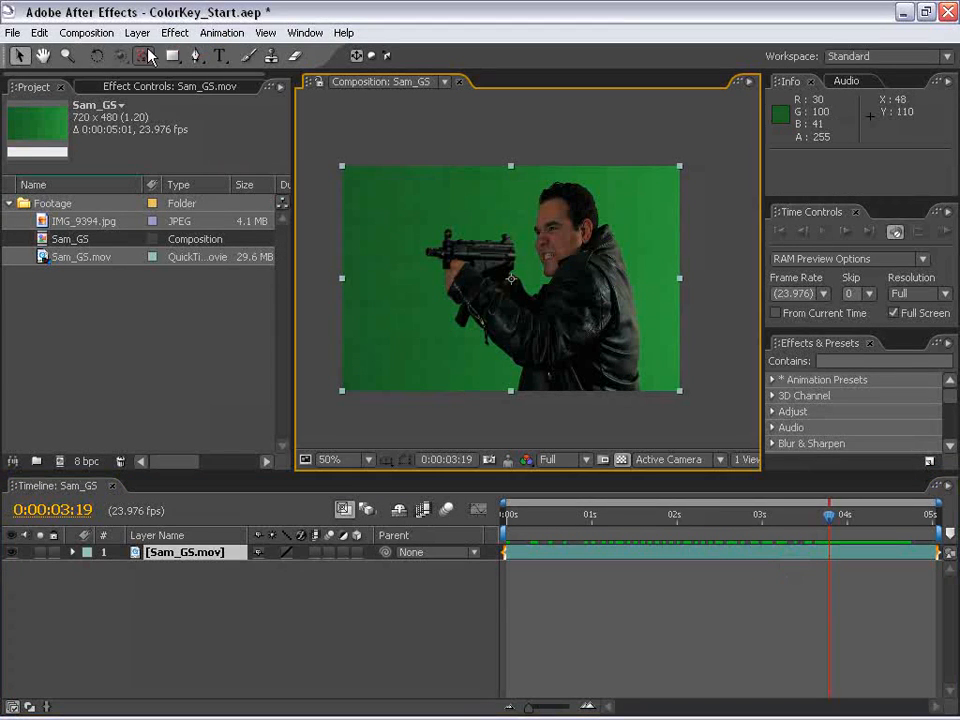
pyautogui.click(174, 32)
pyautogui.click(222, 269)
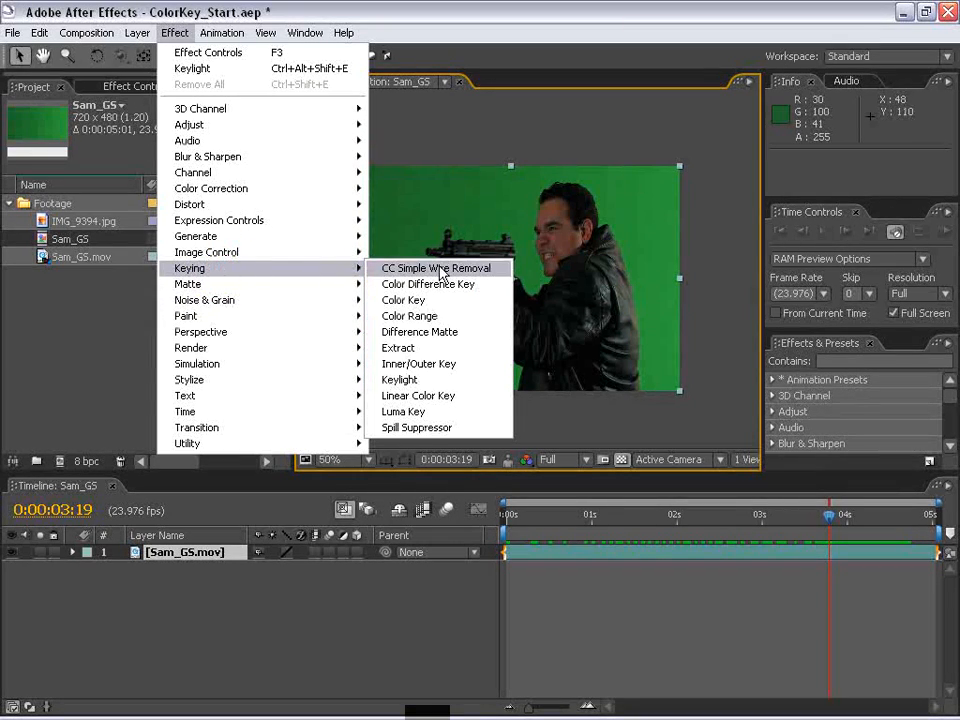
pyautogui.click(432, 379)
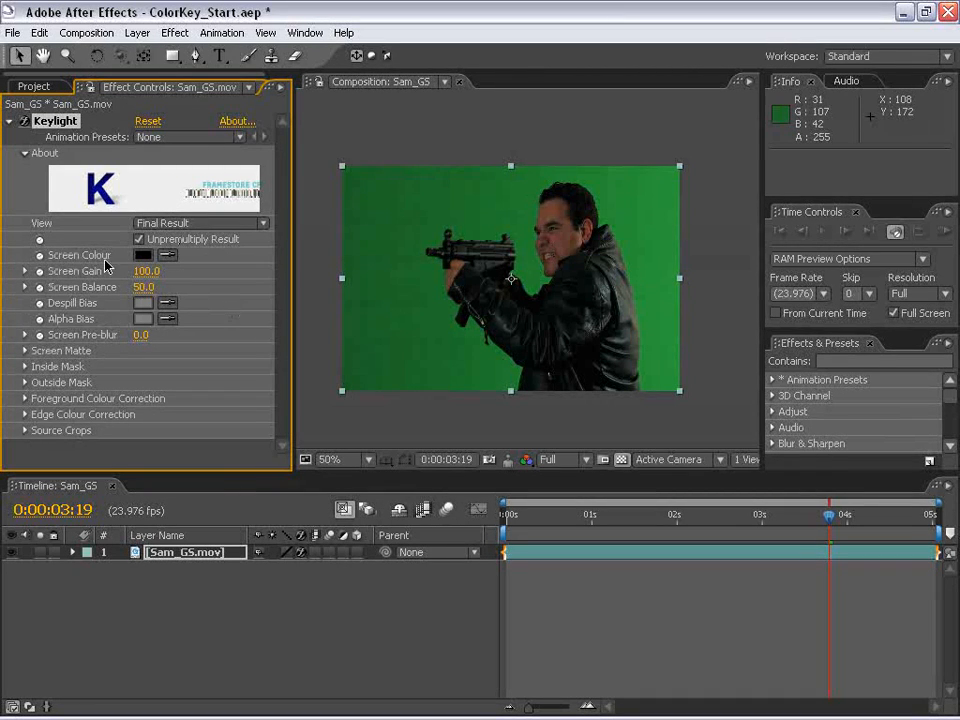
# - Sample the green backdrop in the composition as Keylight's Screen Colour
pyautogui.click(168, 257)
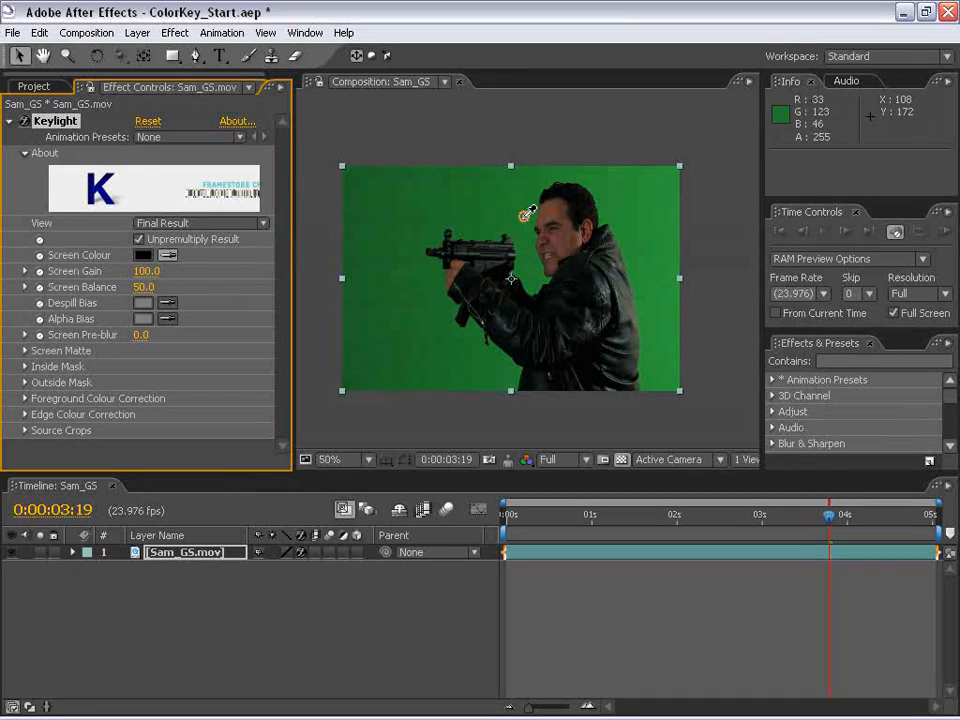
pyautogui.click(390, 178)
pyautogui.press('.')
# - Display the keyed composition over the transparency grid
pyautogui.click(622, 459)
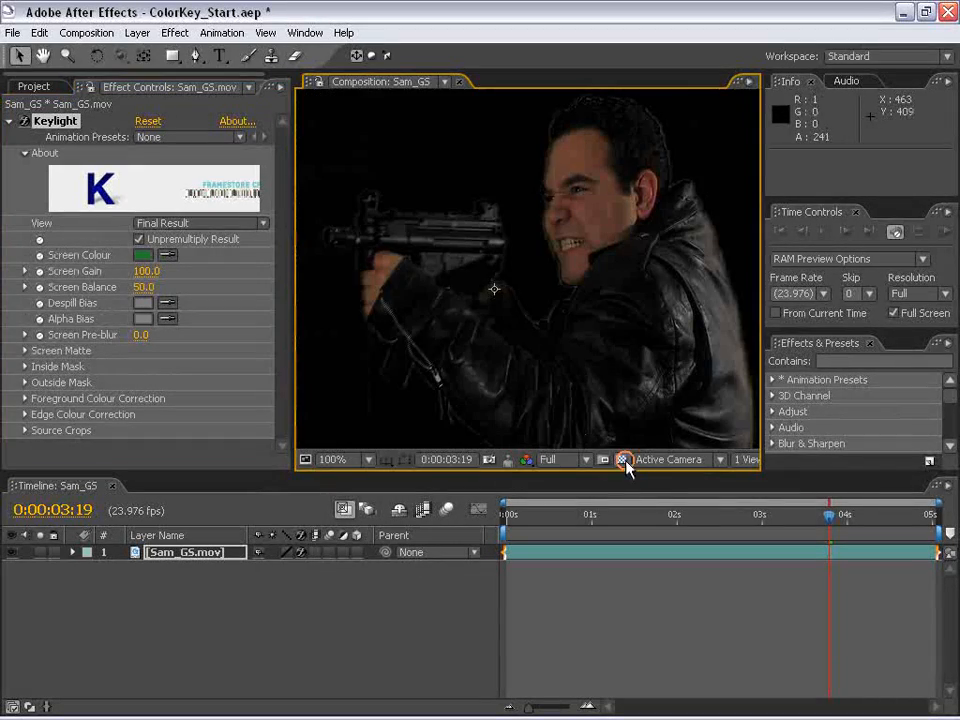
pyautogui.click(622, 459)
pyautogui.click(622, 459)
pyautogui.press(',')
pyautogui.moveTo(533, 322); pyautogui.dragTo(535, 301)
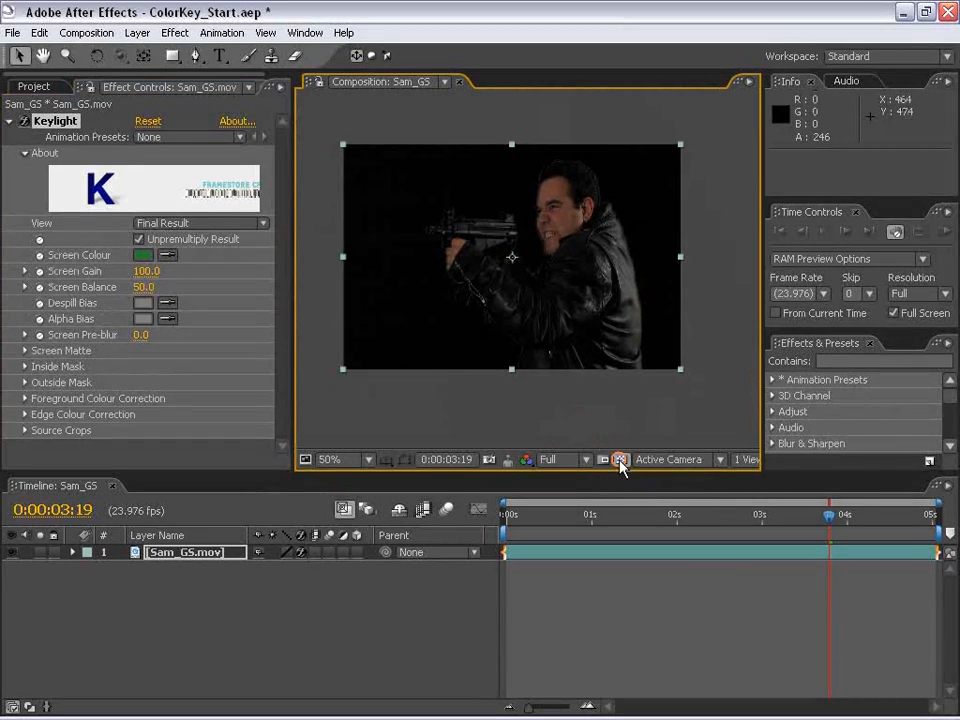
pyautogui.click(622, 459)
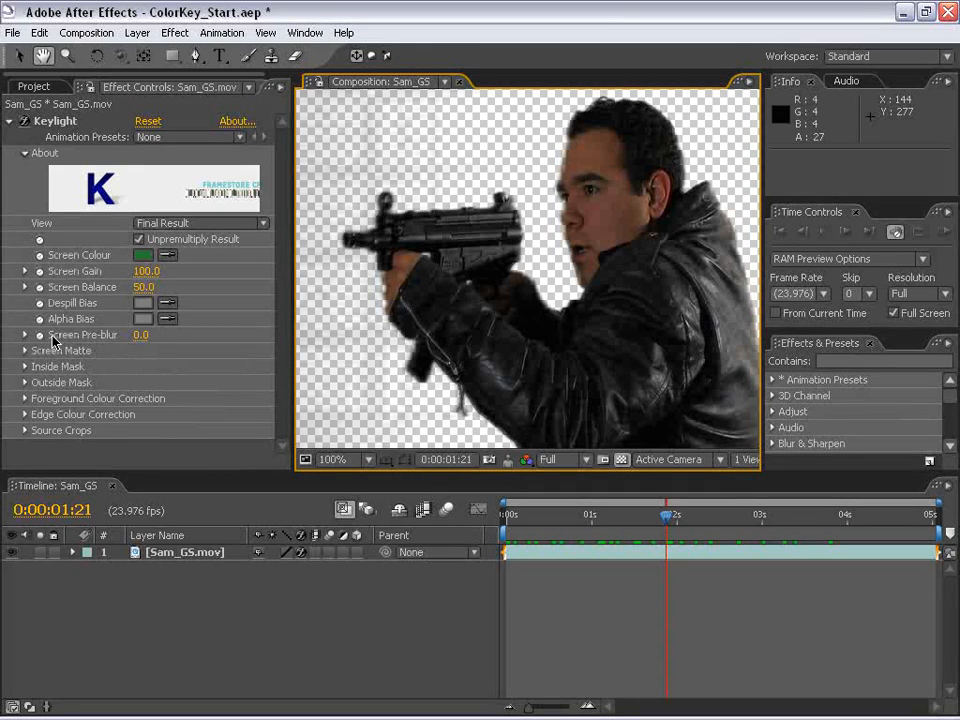
# - Set Keylight's Screen Pre-blur to 3
pyautogui.click(139, 342)
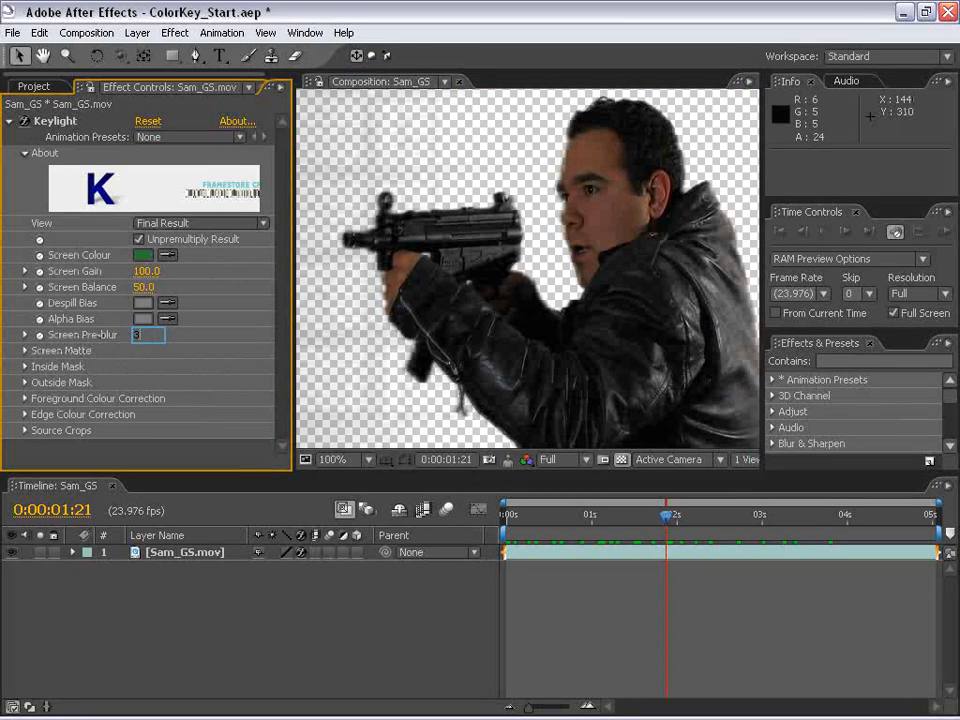
pyautogui.write('3')
pyautogui.press('Return')
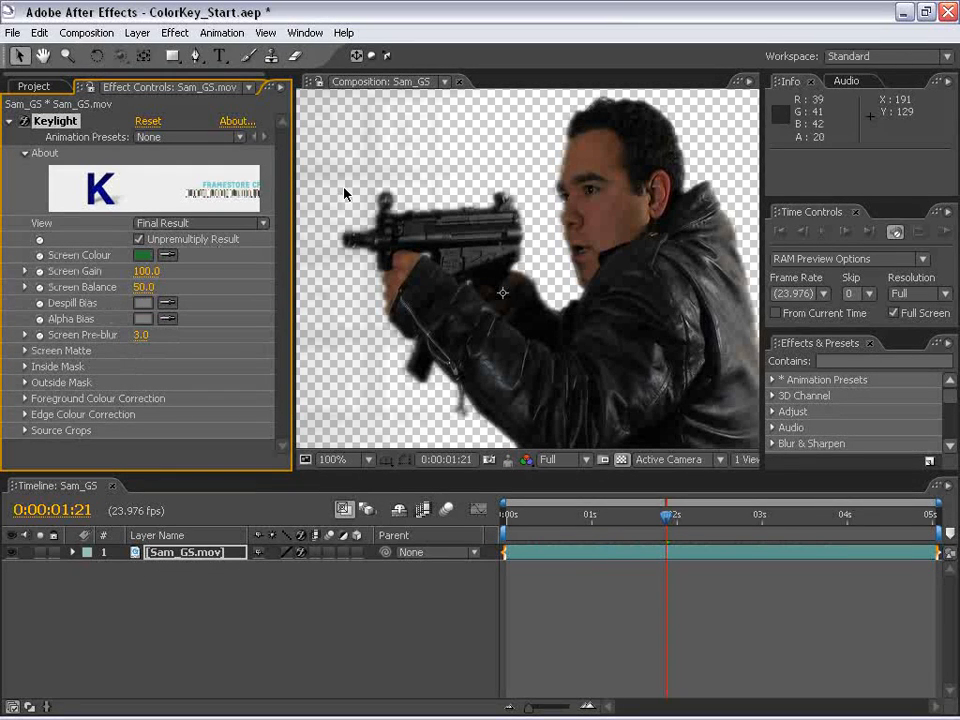
# - Switch the Keylight view to Screen Matte and set Screen Pre-blur to 2.5
pyautogui.click(165, 223)
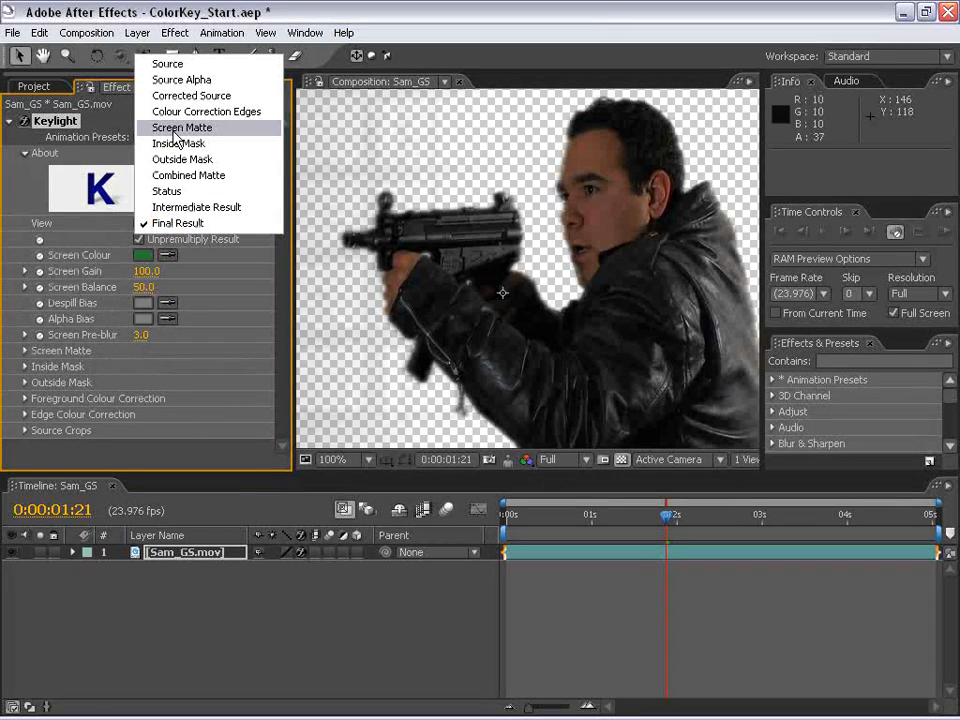
pyautogui.click(178, 128)
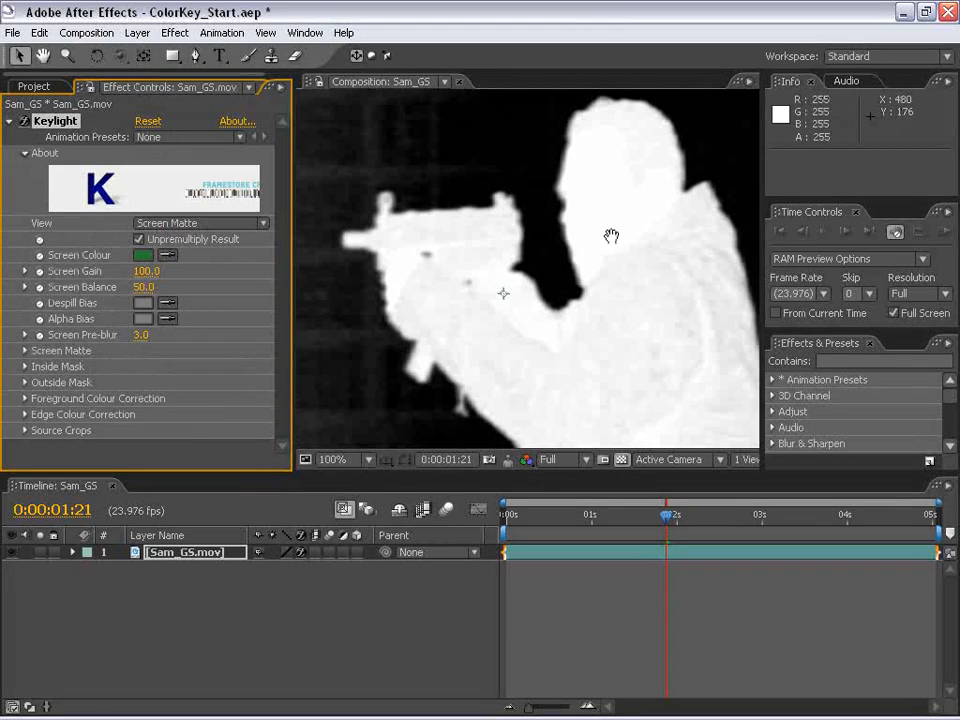
pyautogui.moveTo(141, 334)
pyautogui.mouseDown()
pyautogui.moveTo(210, 334)
pyautogui.moveTo(117, 330)
pyautogui.moveTo(126, 331)
pyautogui.mouseUp()
pyautogui.click(141, 338)
pyautogui.write('2.5')
pyautogui.press('Return')
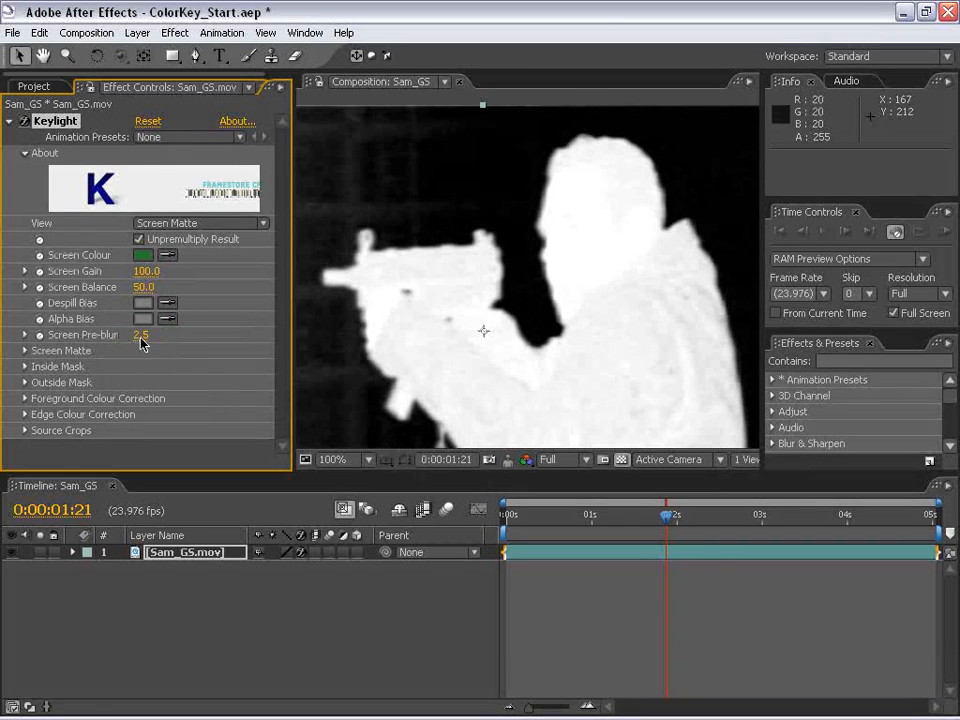
# - Return the Keylight view to Final Result and inspect the edges of the gun and jacket
pyautogui.click(160, 228)
pyautogui.click(199, 330)
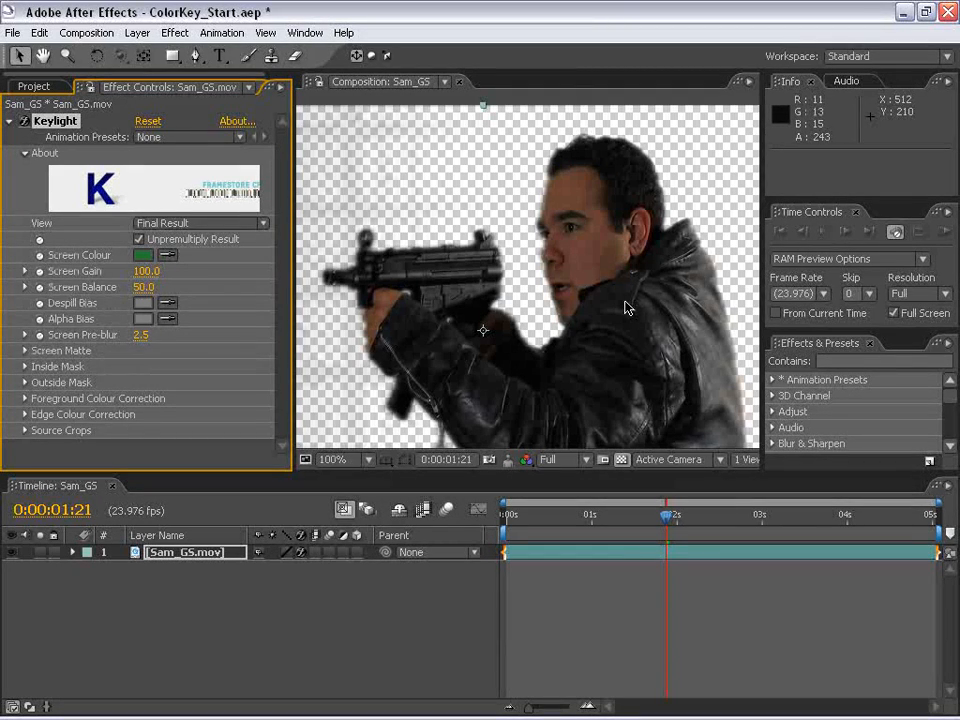
pyautogui.moveTo(464, 363); pyautogui.dragTo(474, 267)
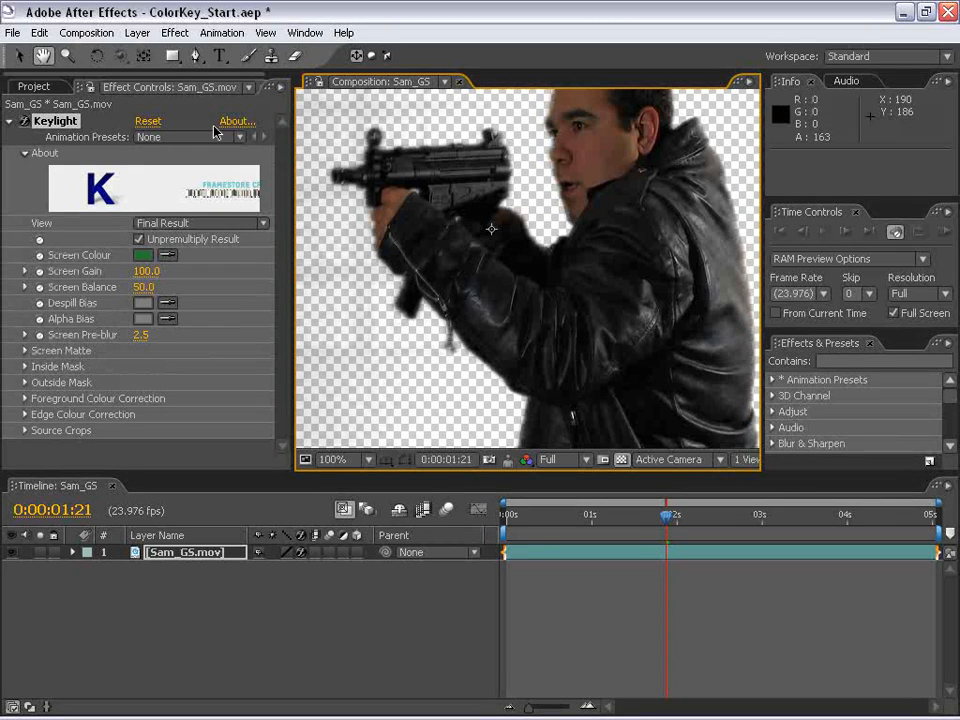
# - Expand Keylight's Screen Matte settings and switch the Keylight view to Screen Matte
pyautogui.click(22, 352)
pyautogui.click(280, 336)
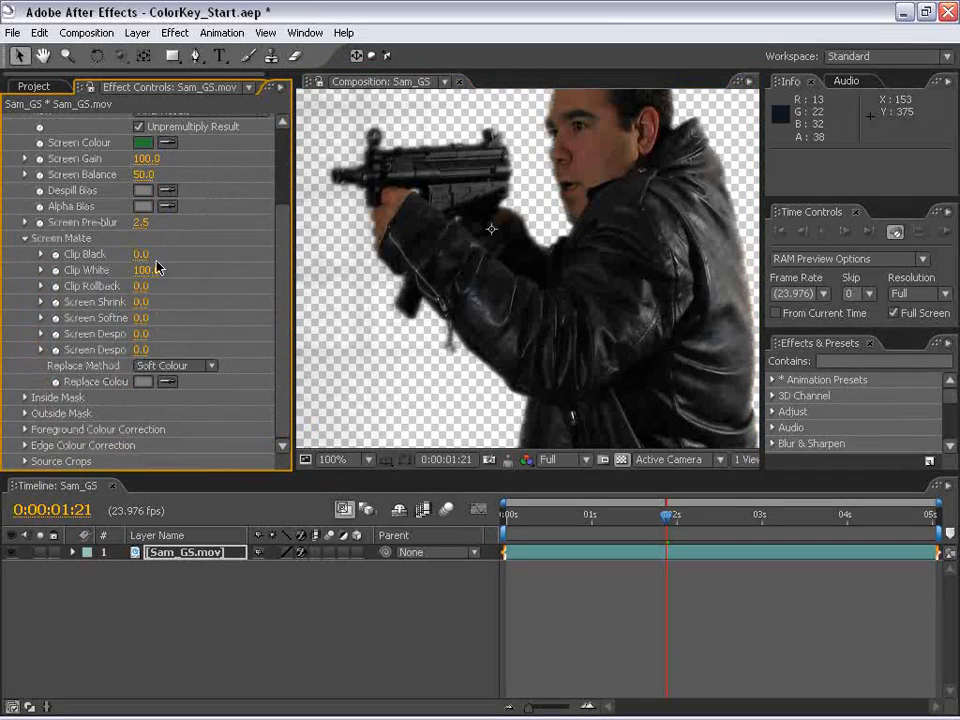
pyautogui.moveTo(281, 343); pyautogui.dragTo(281, 289)
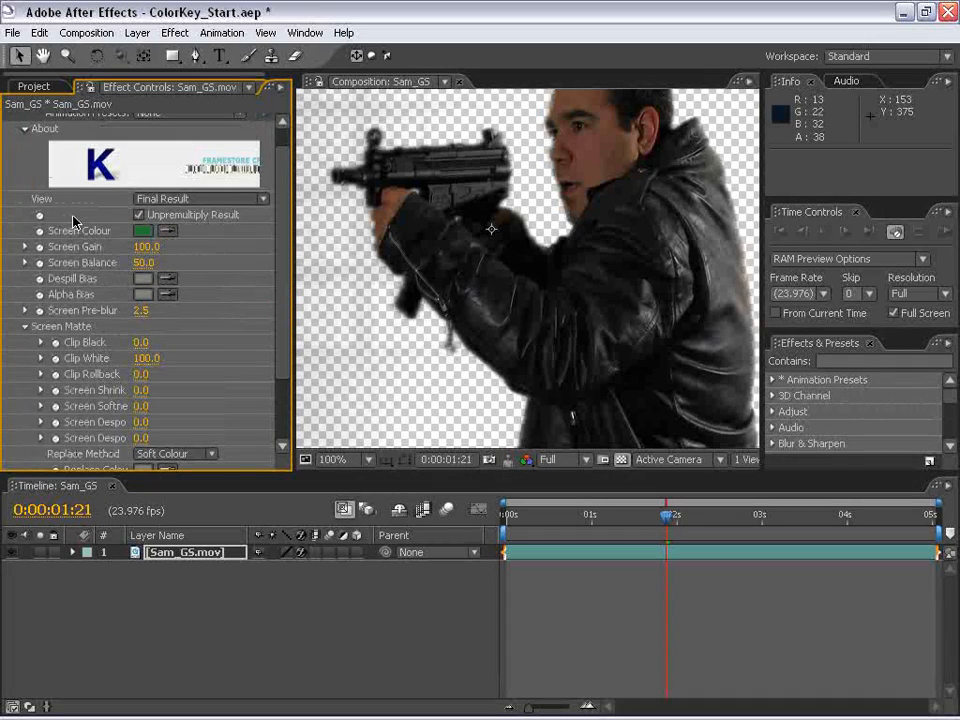
pyautogui.click(150, 200)
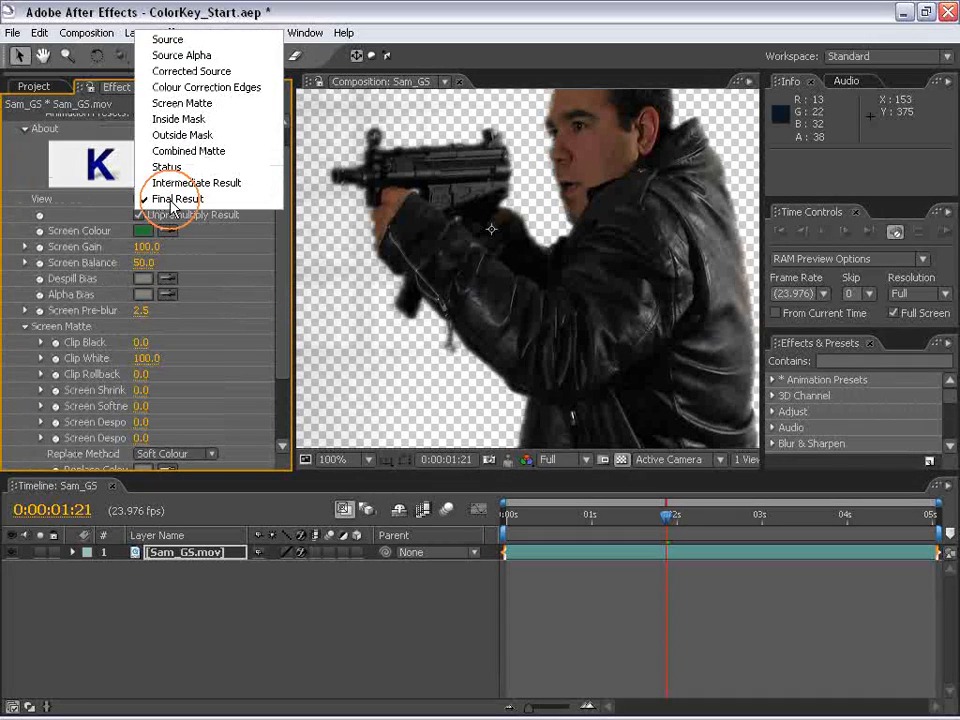
pyautogui.click(186, 101)
# - Set Clip Black to 34 to clean up the grey noise in the matte's background
pyautogui.press('space')
pyautogui.moveTo(459, 237); pyautogui.dragTo(362, 223)
pyautogui.moveTo(506, 172); pyautogui.dragTo(438, 237)
pyautogui.moveTo(360, 275); pyautogui.dragTo(594, 184)
pyautogui.moveTo(335, 319); pyautogui.dragTo(560, 305)
pyautogui.moveTo(615, 287); pyautogui.dragTo(532, 264)
pyautogui.moveTo(521, 193); pyautogui.dragTo(533, 210)
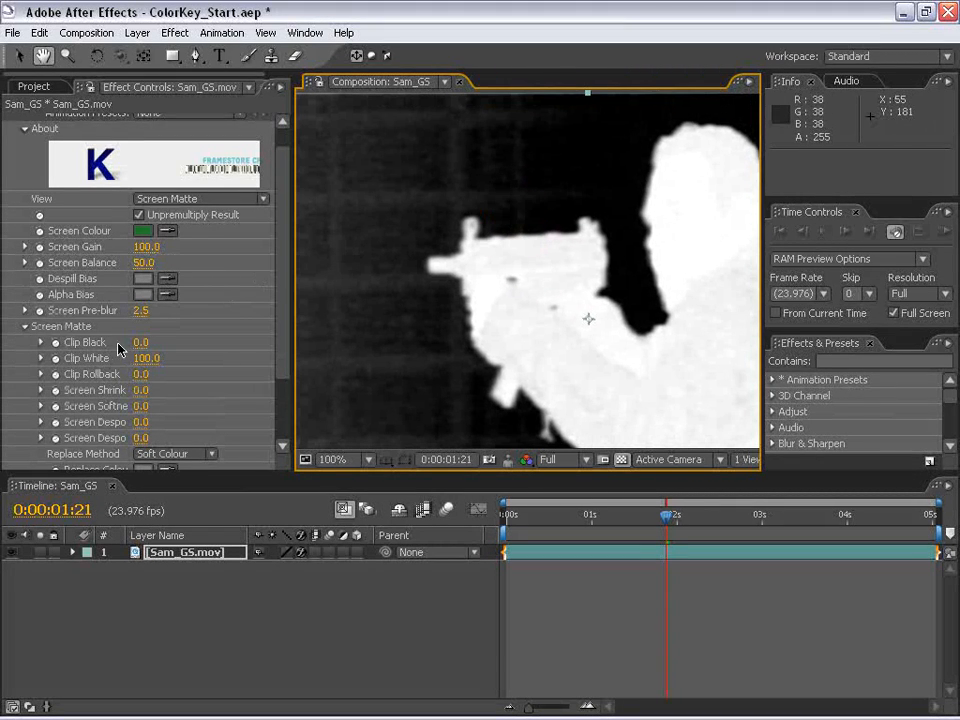
pyautogui.moveTo(141, 342); pyautogui.dragTo(150, 342)
pyautogui.moveTo(439, 264); pyautogui.dragTo(544, 317)
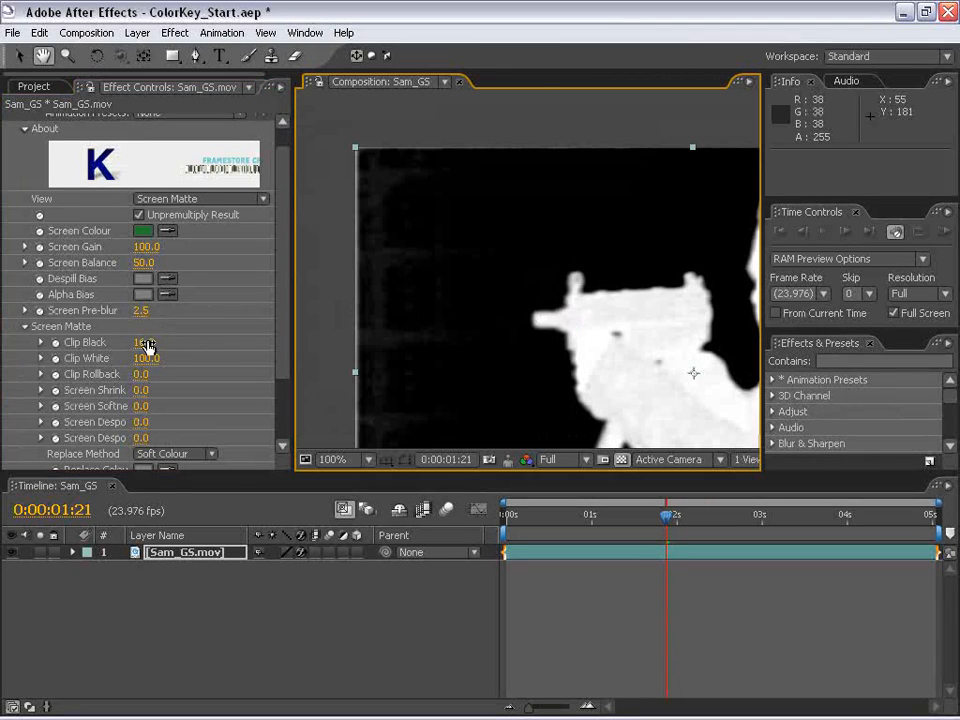
pyautogui.moveTo(155, 342); pyautogui.dragTo(160, 341)
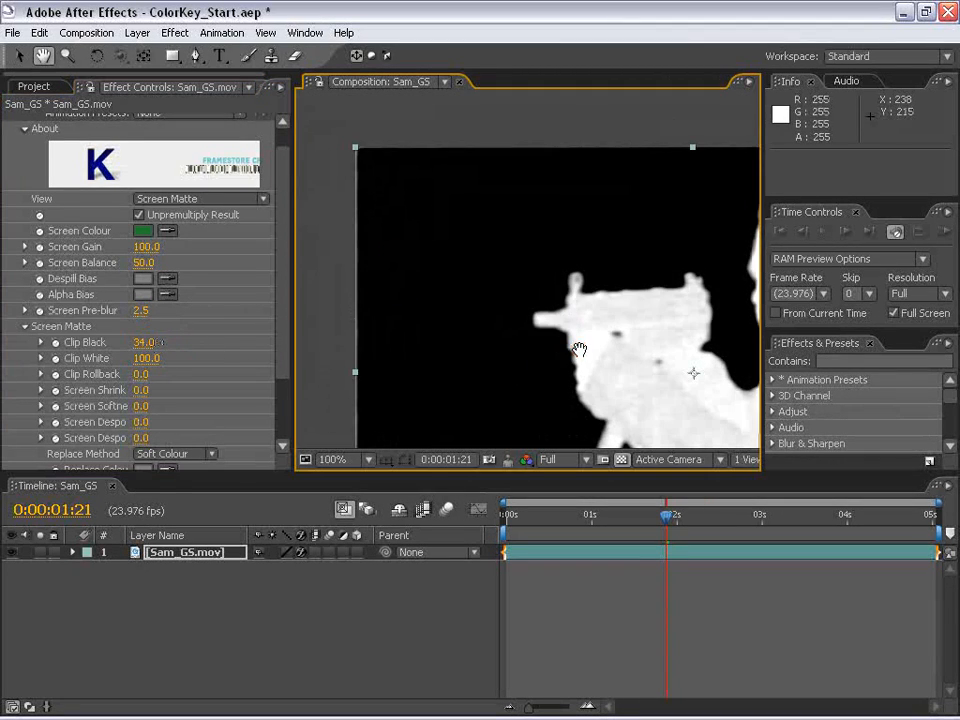
# - Make the figure solid in the matte by setting Clip Black to 35 and Clip White to 75
pyautogui.moveTo(566, 343); pyautogui.dragTo(421, 267)
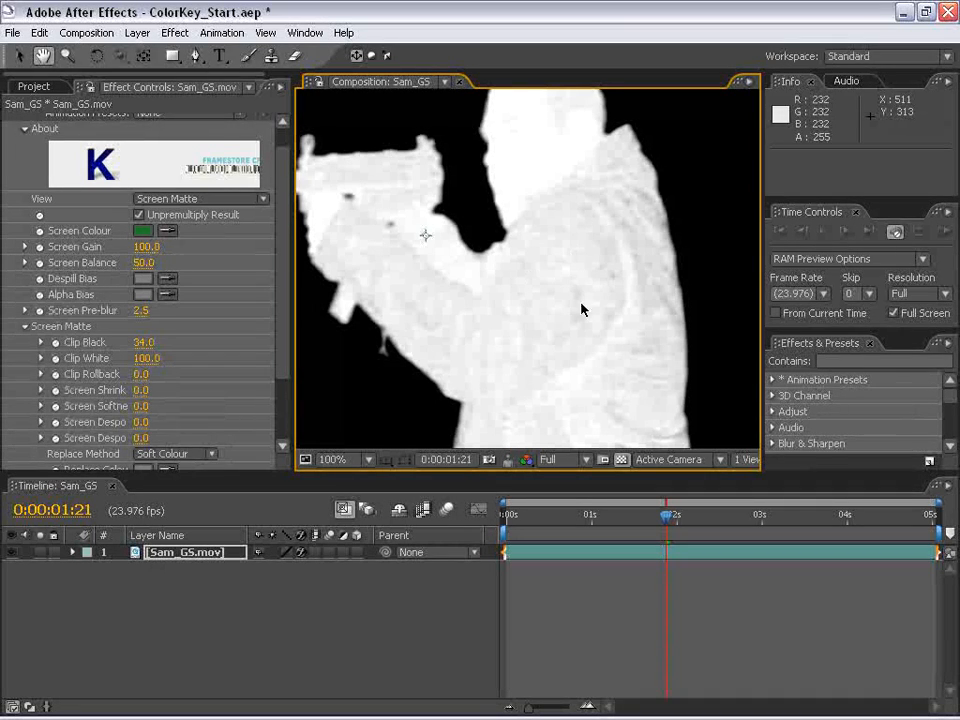
pyautogui.moveTo(140, 361)
pyautogui.mouseDown()
pyautogui.moveTo(125, 361)
pyautogui.moveTo(145, 342)
pyautogui.moveTo(158, 357)
pyautogui.mouseUp()
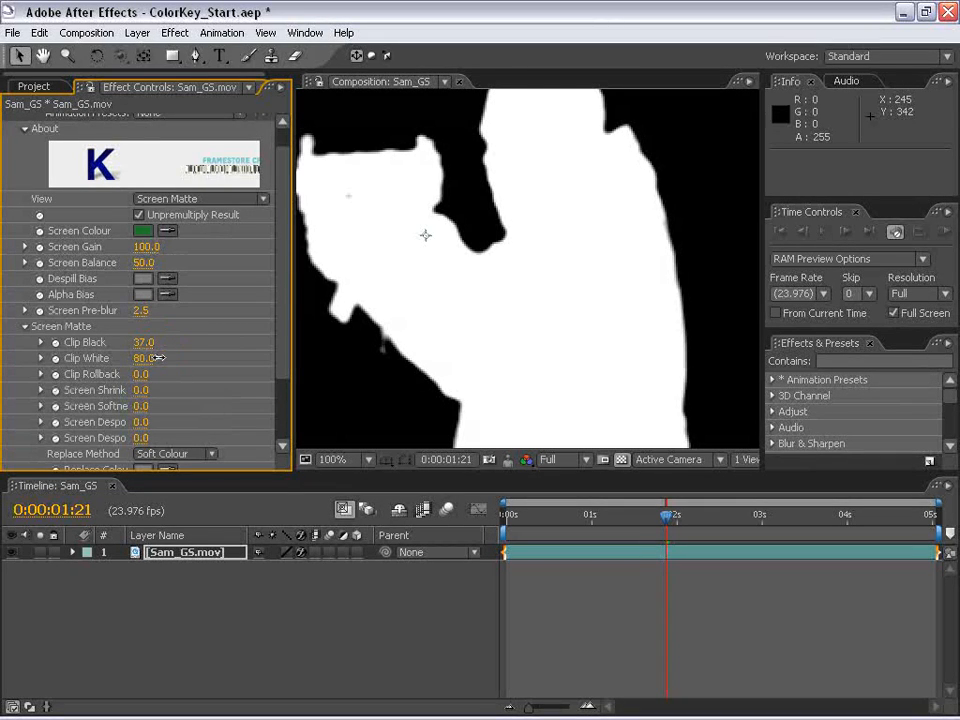
pyautogui.click(149, 345)
pyautogui.write('35')
pyautogui.press('Return')
pyautogui.click(136, 357)
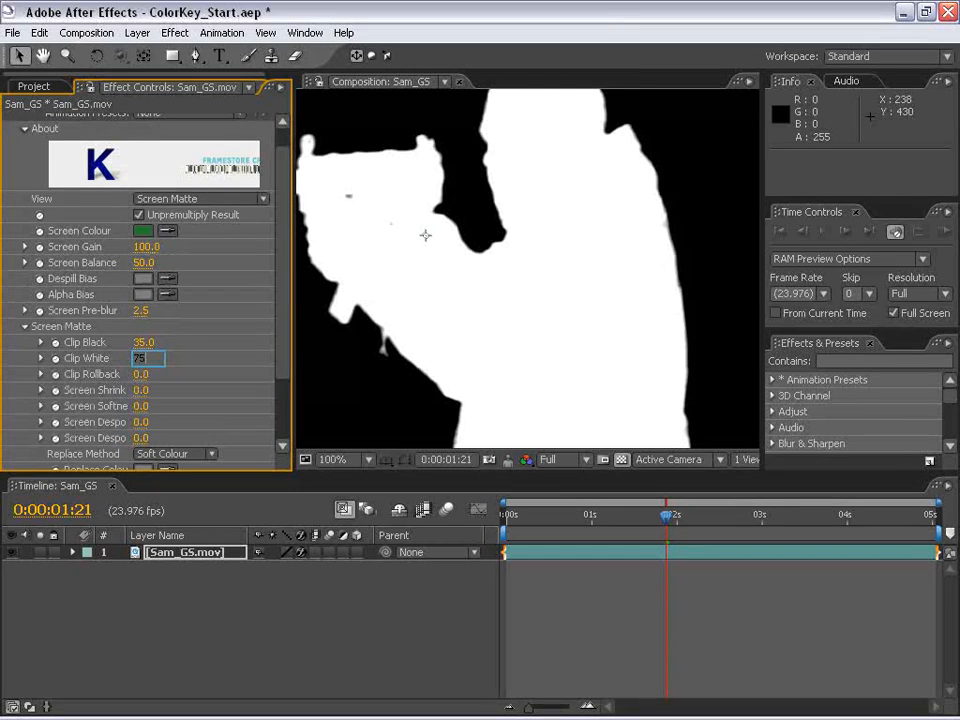
# - Return the Keylight view to Final Result and check the edges of the gun, sleeve and jacket
pyautogui.scroll(-1, 438, 370)
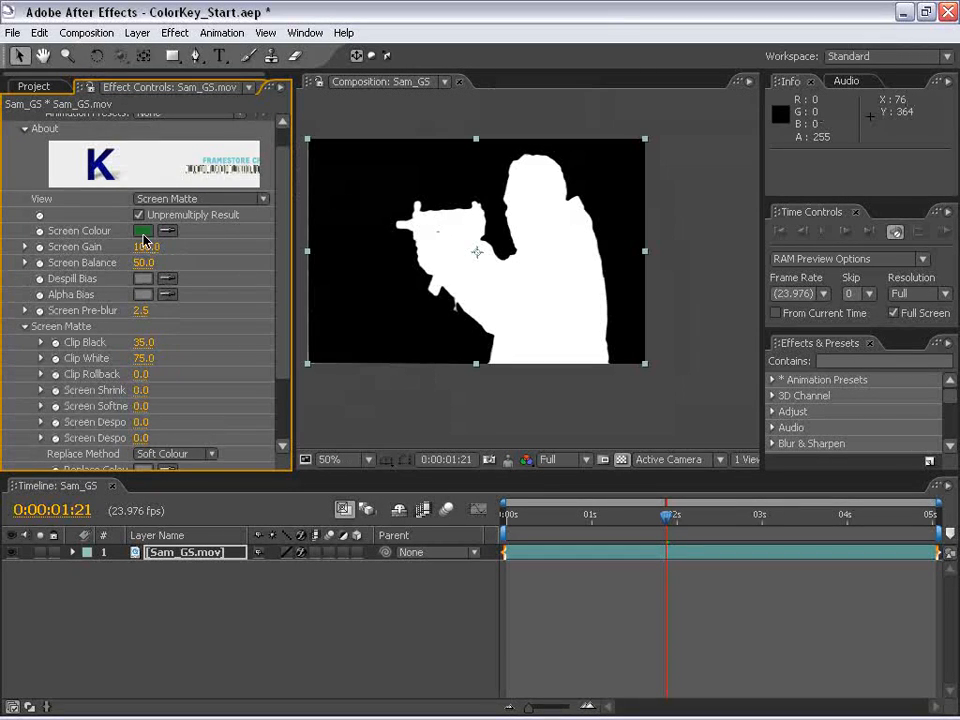
pyautogui.click(140, 197)
pyautogui.click(188, 294)
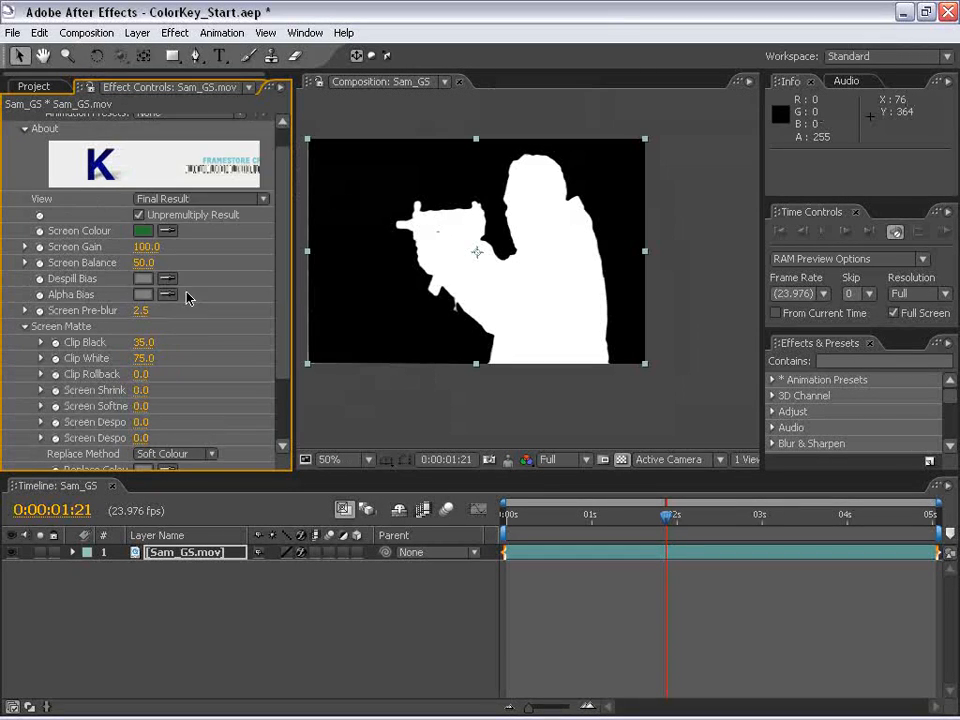
pyautogui.scroll(1, 494, 220)
pyautogui.moveTo(568, 174); pyautogui.dragTo(616, 145)
pyautogui.scroll(1, 556, 355)
pyautogui.moveTo(335, 328); pyautogui.dragTo(508, 294)
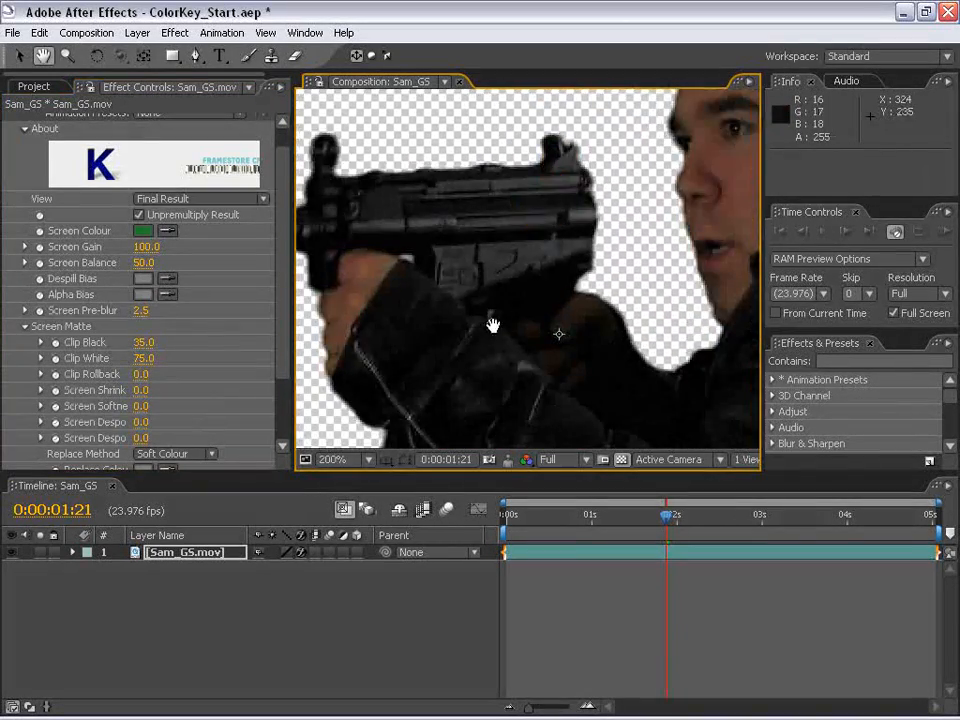
pyautogui.moveTo(530, 425); pyautogui.dragTo(459, 264)
pyautogui.moveTo(610, 355); pyautogui.dragTo(424, 208)
pyautogui.moveTo(554, 272); pyautogui.dragTo(566, 305)
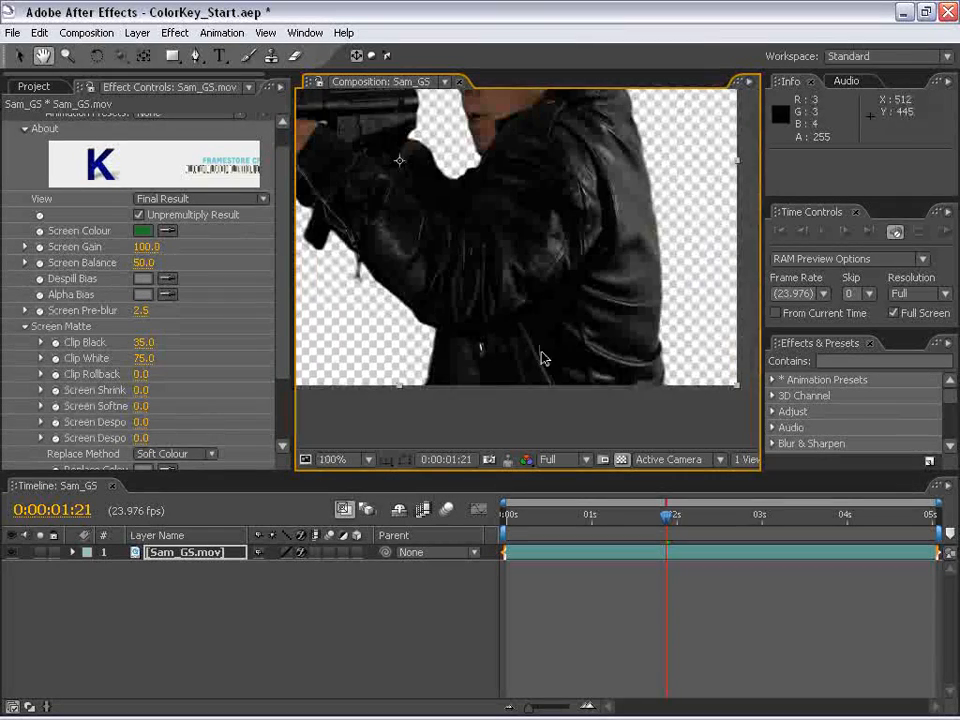
pyautogui.scroll(-1, 570, 288)
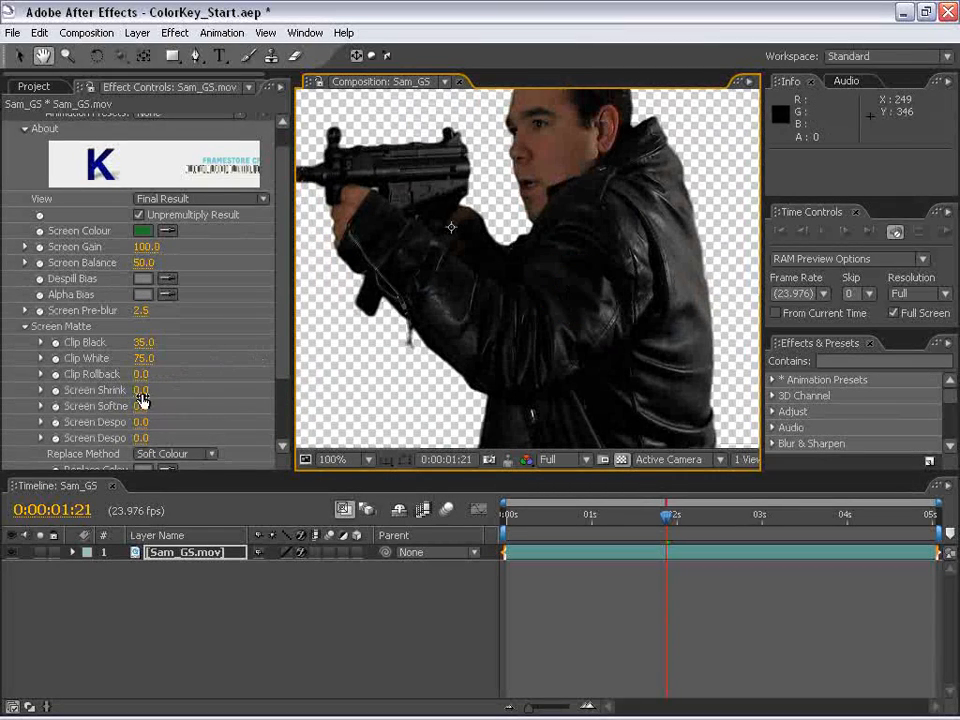
# - Set the Screen Matte's Screen Shrink/Grow to -0.5
pyautogui.moveTo(142, 397); pyautogui.dragTo(176, 381)
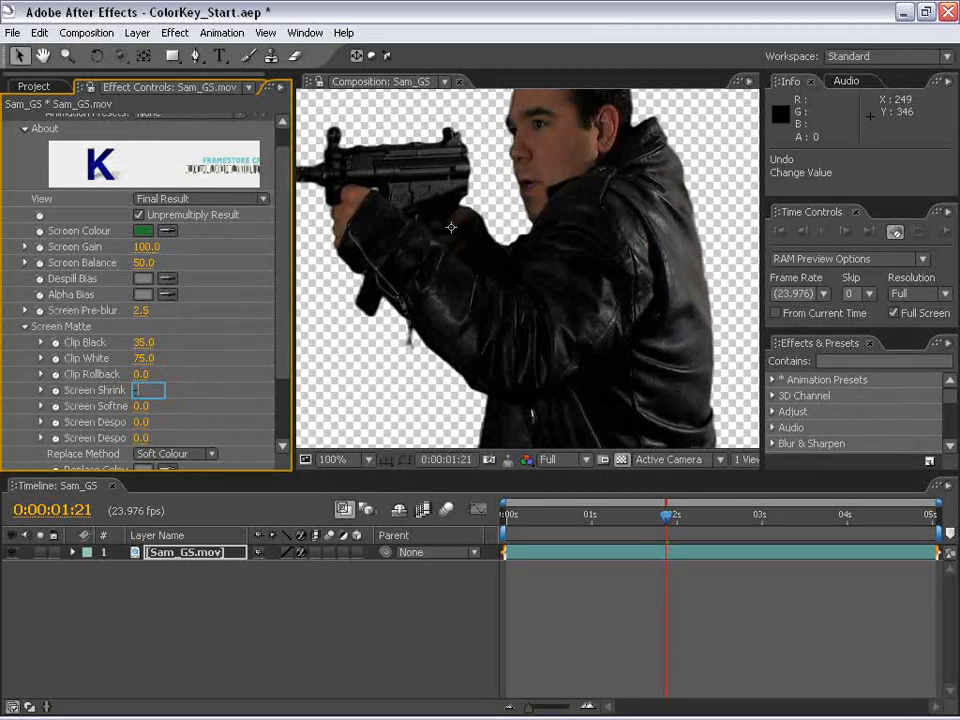
pyautogui.write('-0.5')
pyautogui.press('Return')
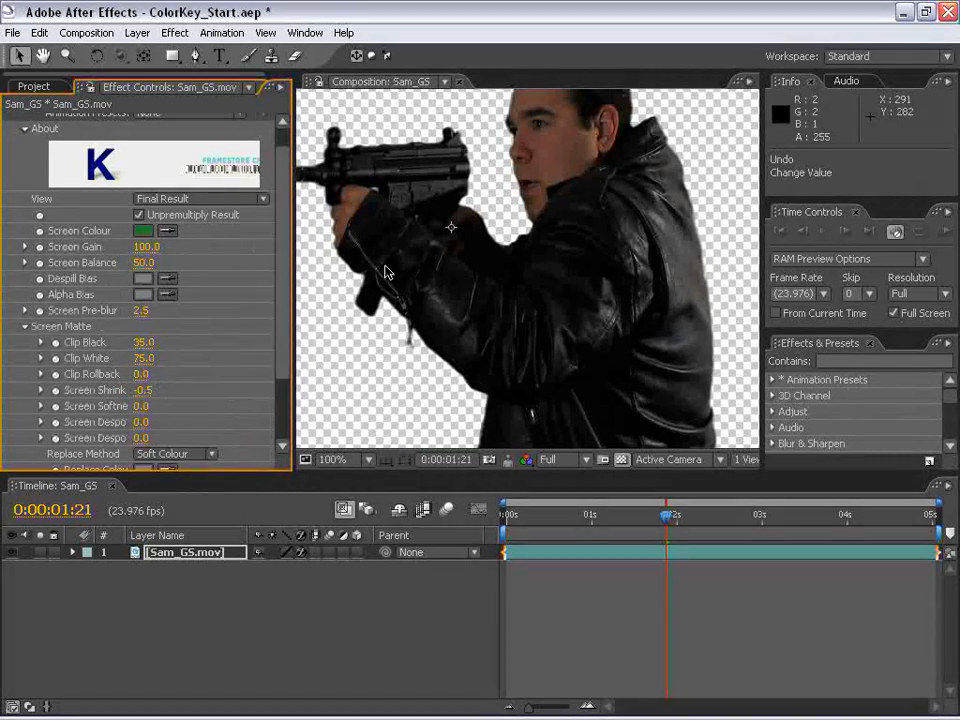
# - Inspect the keyed edges around the face, forehead and jacket up close
pyautogui.scroll(1, 525, 188)
pyautogui.press('space')
pyautogui.moveTo(525, 188); pyautogui.dragTo(516, 345)
pyautogui.scroll(1, 516, 345)
pyautogui.moveTo(470, 228); pyautogui.dragTo(516, 305)
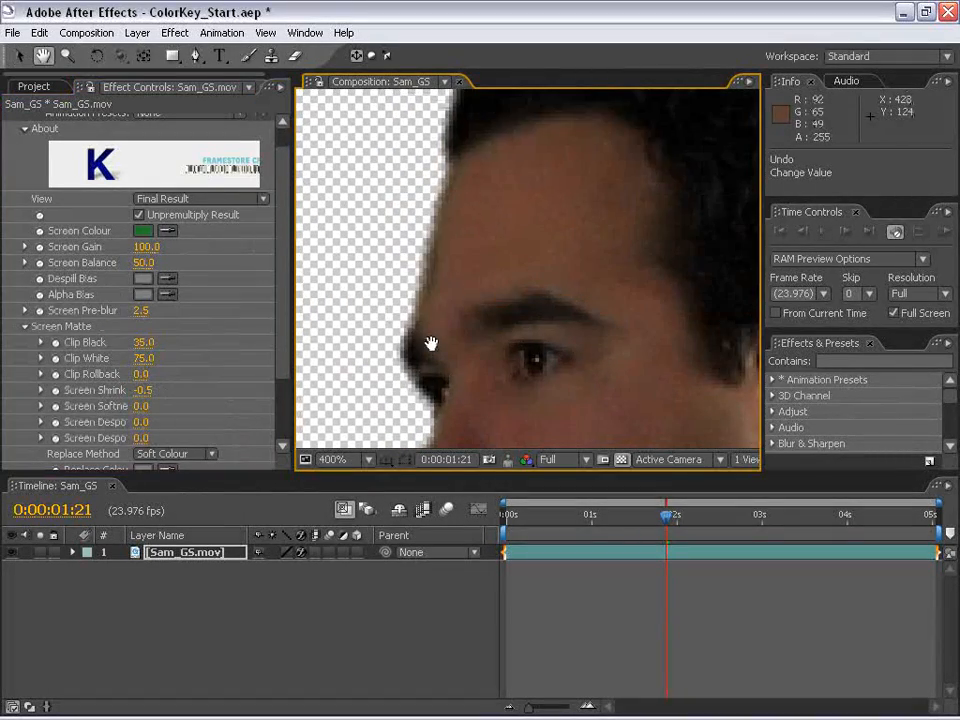
pyautogui.scroll(-1, 440, 347)
pyautogui.scroll(-1, 583, 356)
pyautogui.moveTo(585, 443); pyautogui.dragTo(514, 212)
pyautogui.moveTo(527, 313); pyautogui.dragTo(575, 365)
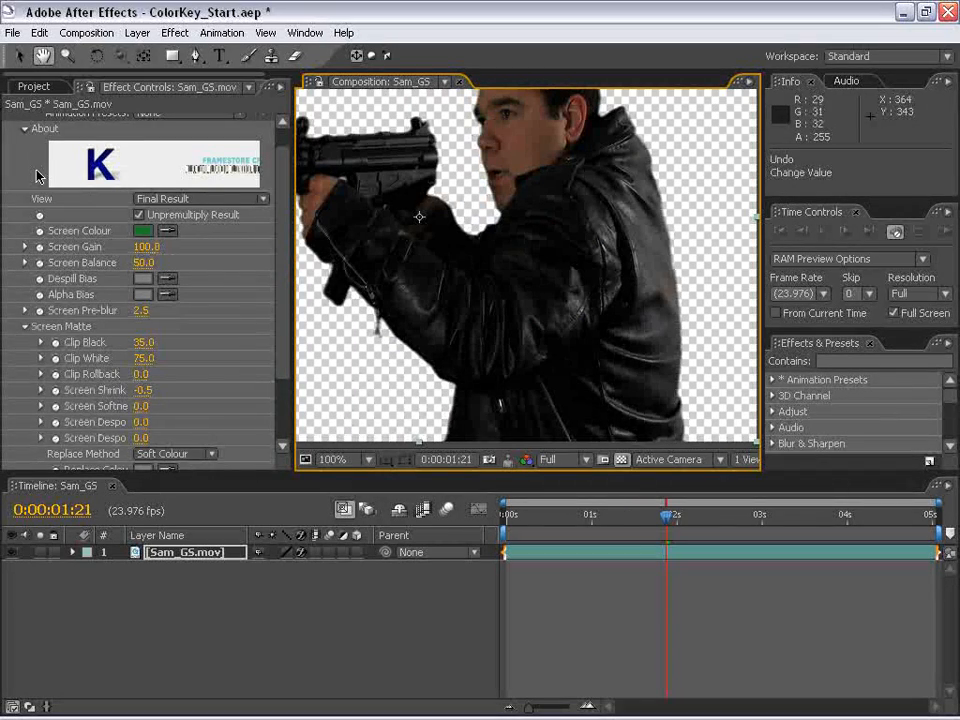
# - Switch the Keylight view to Intermediate Result
pyautogui.scroll(1, 278, 237)
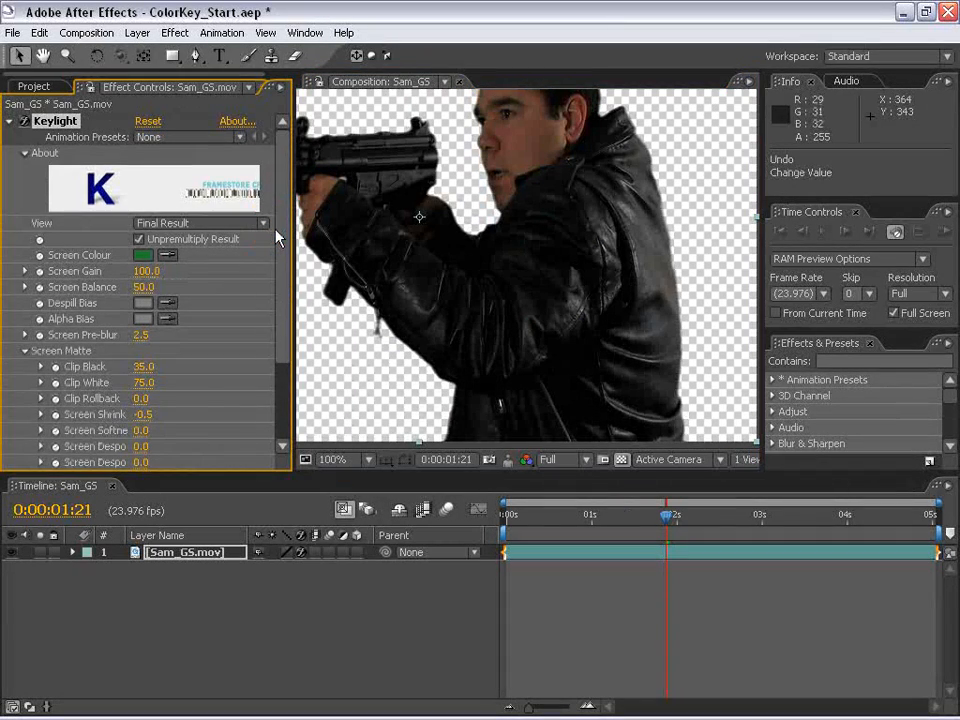
pyautogui.click(284, 308)
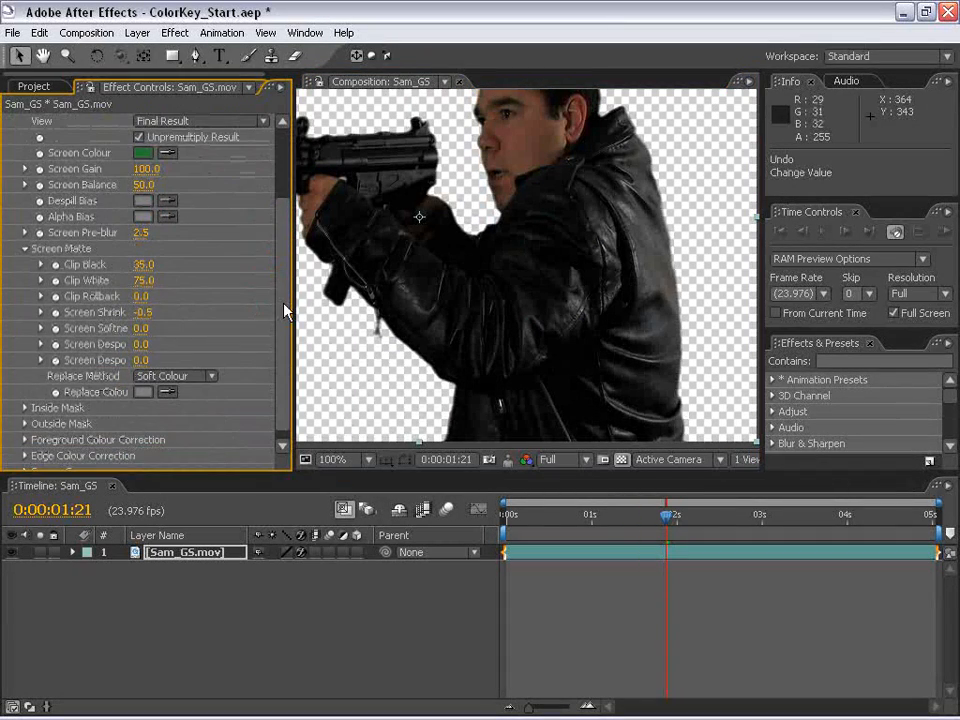
pyautogui.press('space')
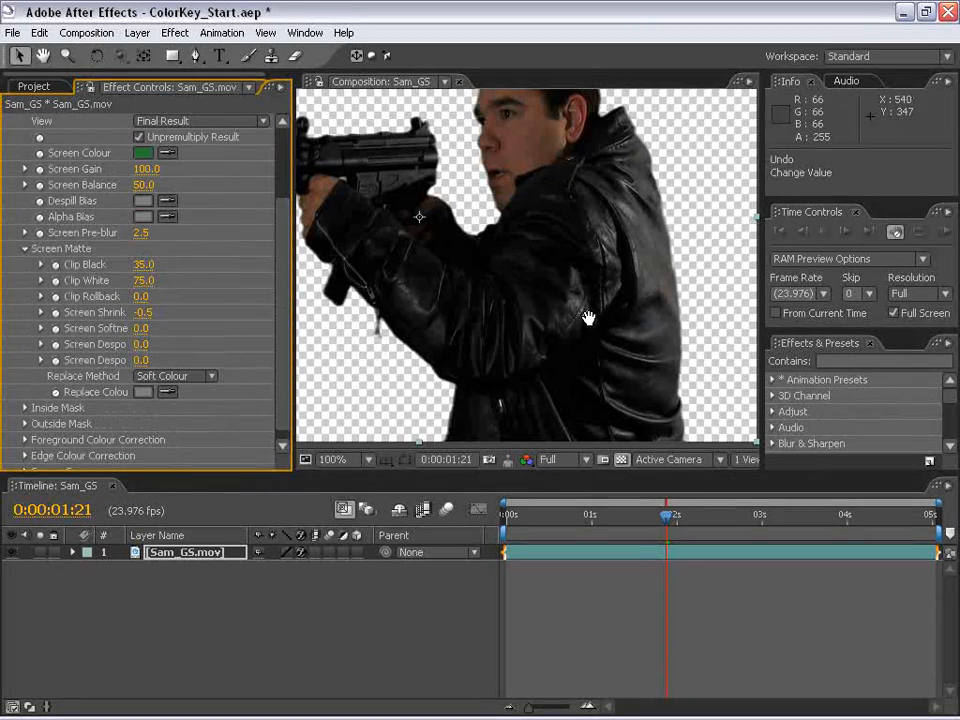
pyautogui.moveTo(591, 368); pyautogui.dragTo(548, 347)
pyautogui.scroll(3, 155, 168)
pyautogui.click(145, 186)
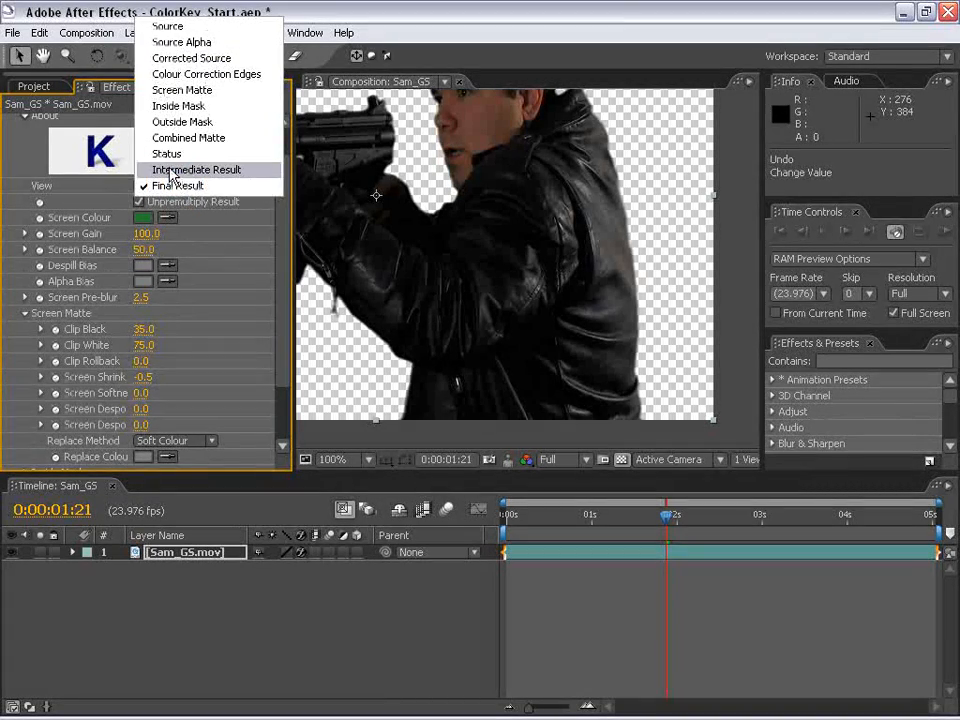
pyautogui.click(152, 167)
# - Examine the face, gun, hand and jacket edges for green spill in the intermediate result
pyautogui.press('space')
pyautogui.moveTo(507, 216); pyautogui.dragTo(544, 317)
pyautogui.scroll(1, 540, 321)
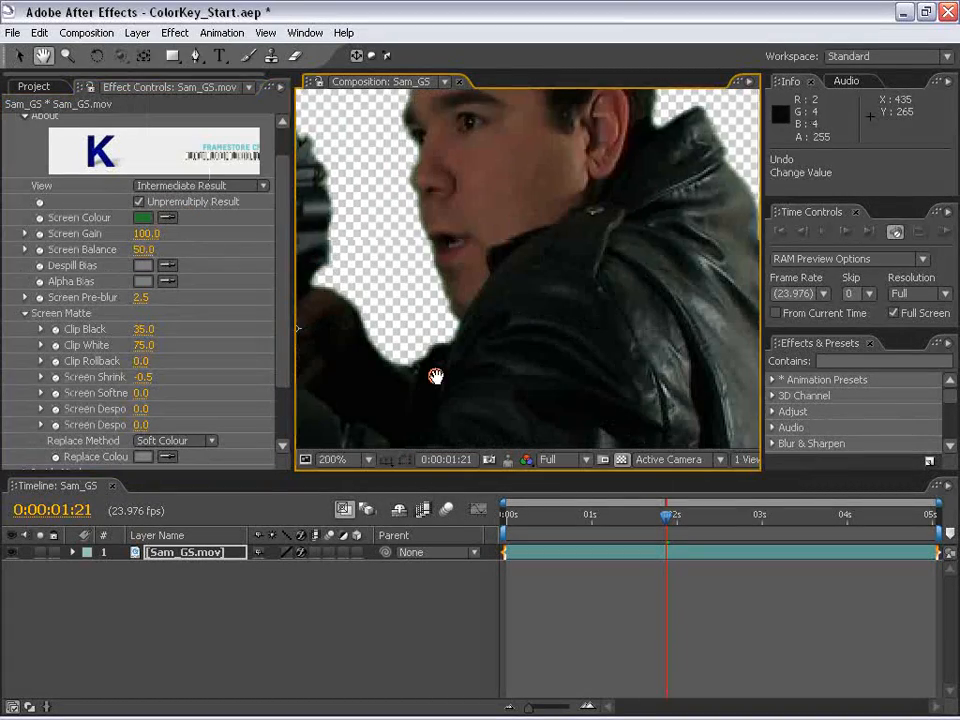
pyautogui.moveTo(435, 375); pyautogui.dragTo(457, 312)
pyautogui.moveTo(718, 328); pyautogui.dragTo(475, 140)
pyautogui.moveTo(456, 356); pyautogui.dragTo(516, 274)
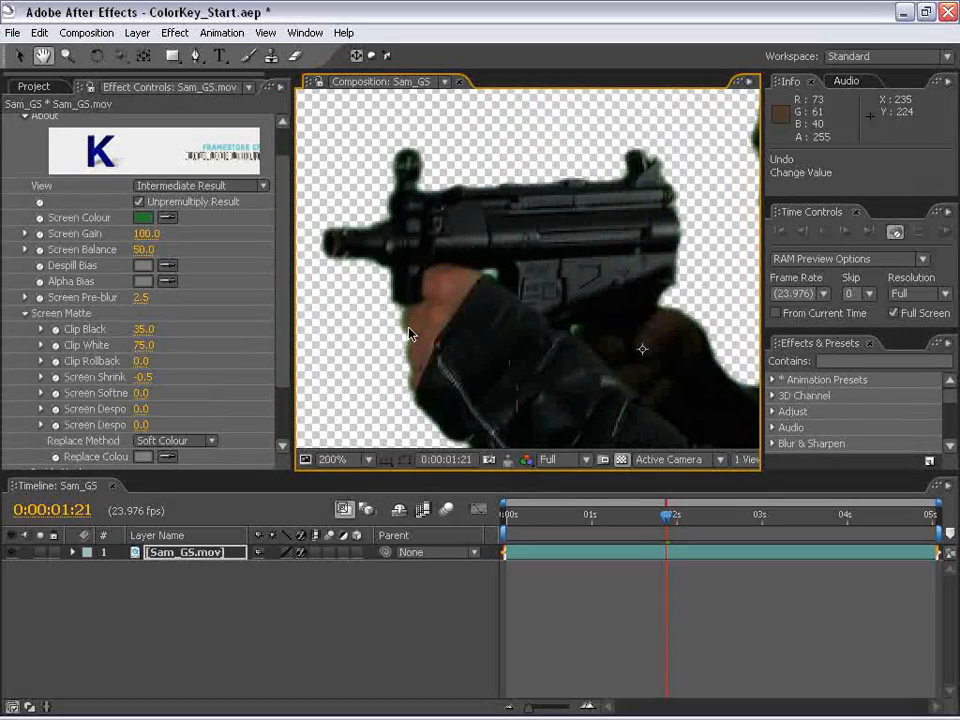
pyautogui.moveTo(548, 362); pyautogui.dragTo(457, 236)
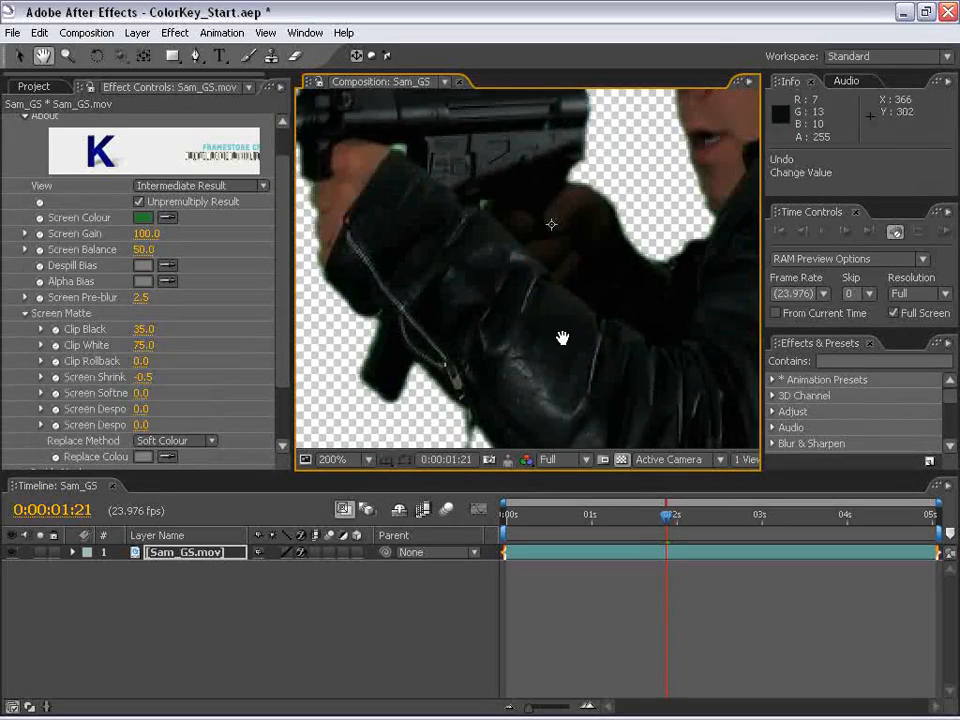
pyautogui.moveTo(561, 337); pyautogui.dragTo(488, 275)
pyautogui.scroll(-1, 476, 362)
pyautogui.moveTo(566, 351); pyautogui.dragTo(487, 329)
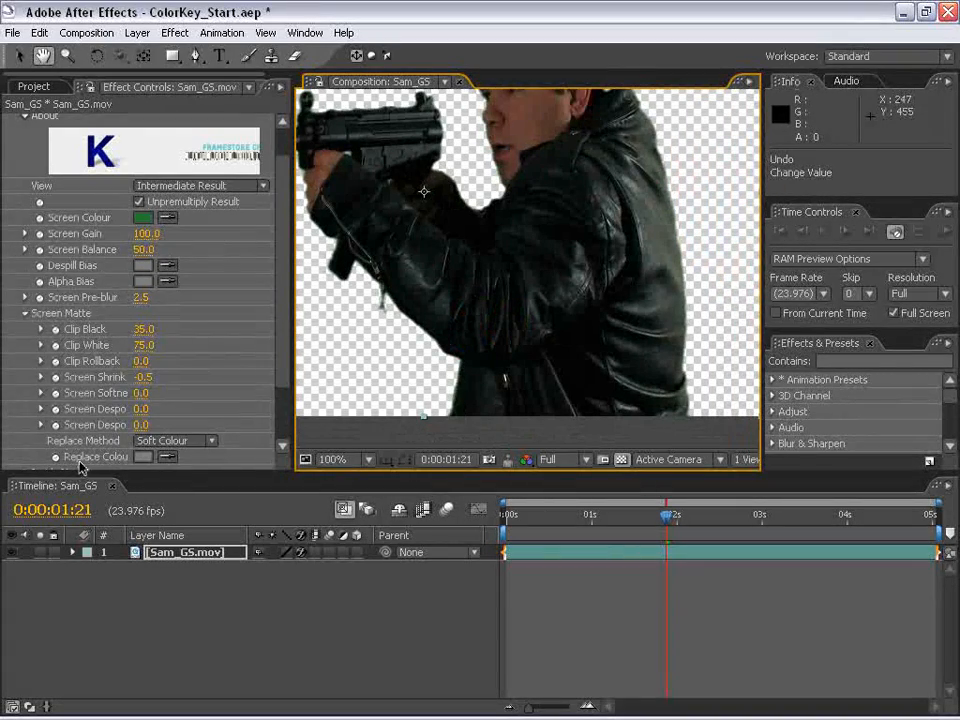
# - Set the Keylight view back to Final Result and compare the spill-suppressed edges of the jacket and arm
pyautogui.press('v')
pyautogui.click(170, 185)
pyautogui.click(180, 201)
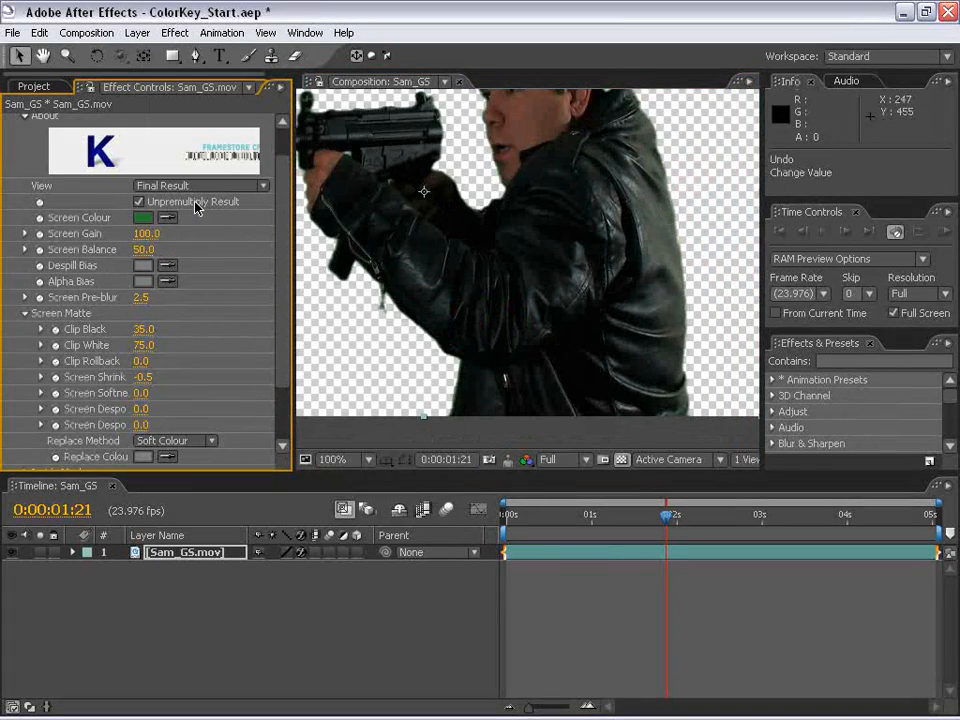
pyautogui.scroll(1, 590, 304)
pyautogui.press('h')
pyautogui.moveTo(610, 330); pyautogui.dragTo(549, 257)
pyautogui.moveTo(507, 205); pyautogui.dragTo(549, 294)
pyautogui.moveTo(480, 160); pyautogui.dragTo(570, 377)
pyautogui.moveTo(494, 219); pyautogui.dragTo(585, 135)
pyautogui.press('v')
pyautogui.click(143, 456)
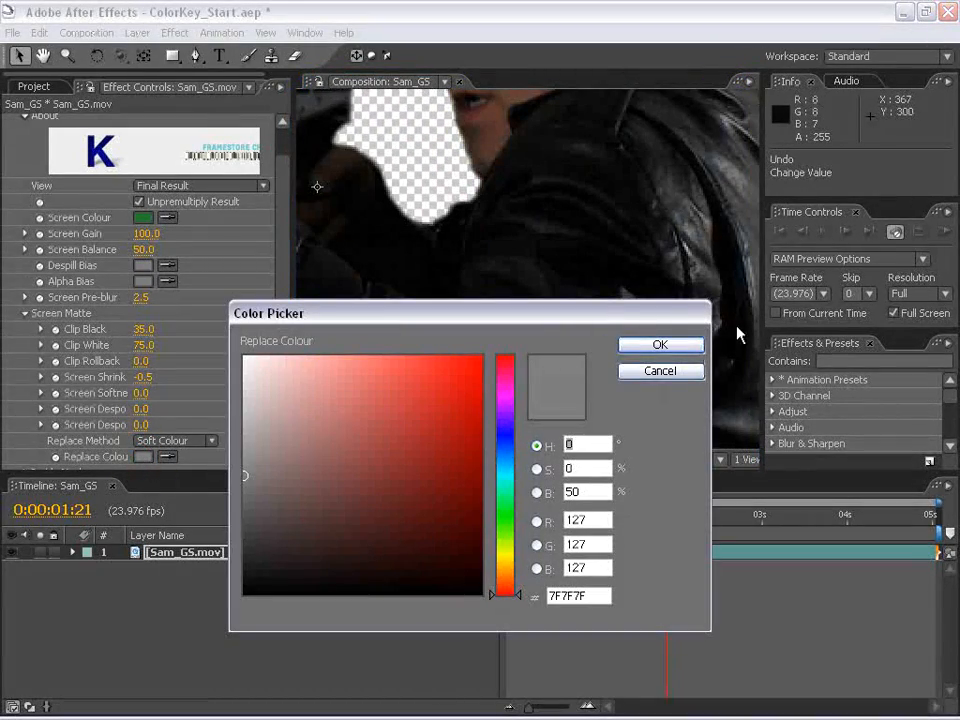
pyautogui.click(660, 373)
# - Check the keyed figure with the transparency grid turned off, and turn the grid back on
pyautogui.scroll(-1, 527, 302)
pyautogui.press('space')
pyautogui.moveTo(530, 300); pyautogui.dragTo(566, 341)
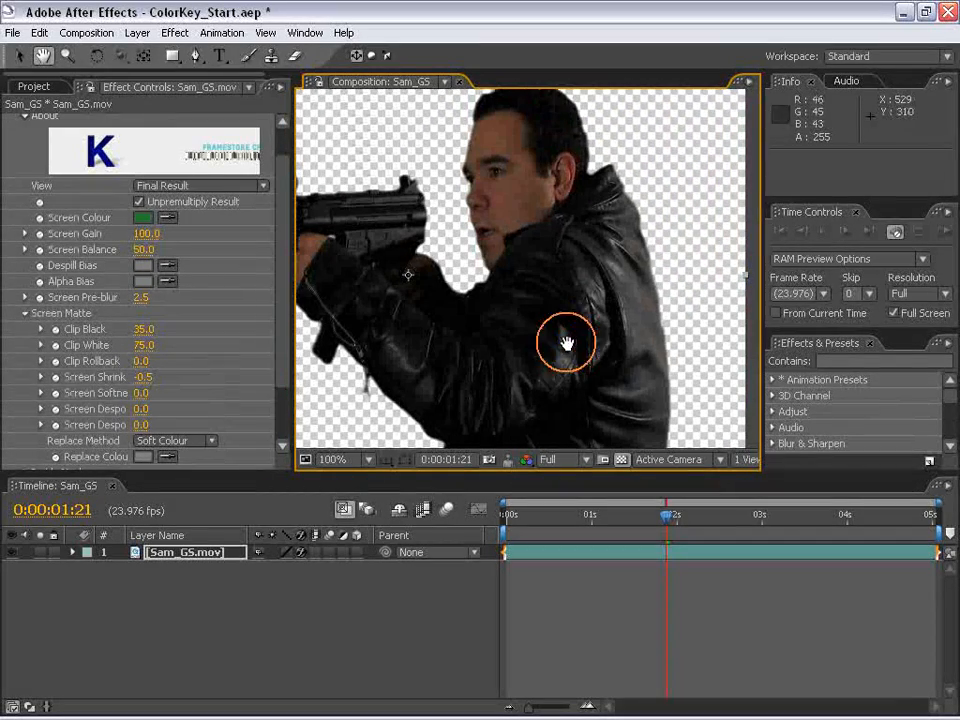
pyautogui.click(621, 459)
pyautogui.moveTo(476, 363); pyautogui.dragTo(520, 296)
pyautogui.click(621, 459)
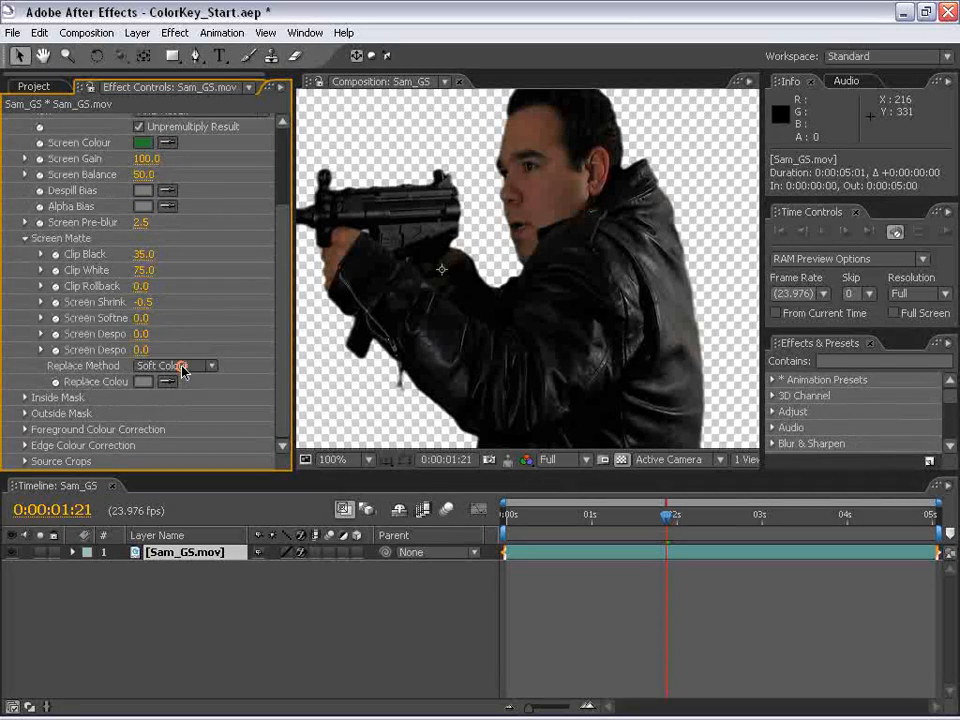
# - Change the Screen Matte's Replace Method to Hard Colour and inspect the jacket edges
pyautogui.click(183, 369)
pyautogui.click(176, 352)
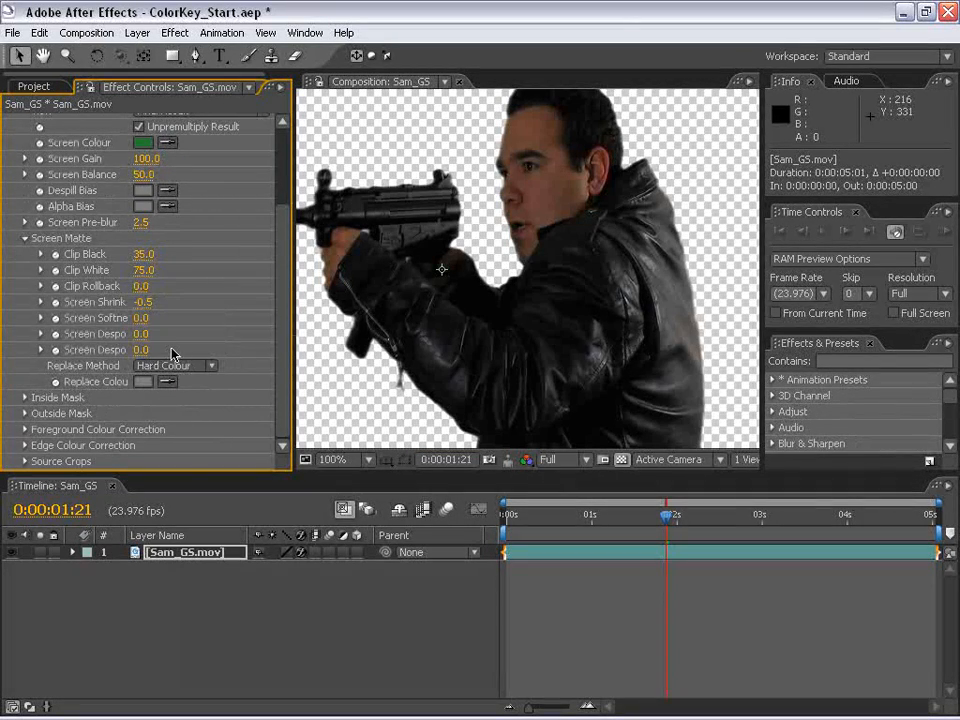
pyautogui.moveTo(465, 380); pyautogui.dragTo(430, 284)
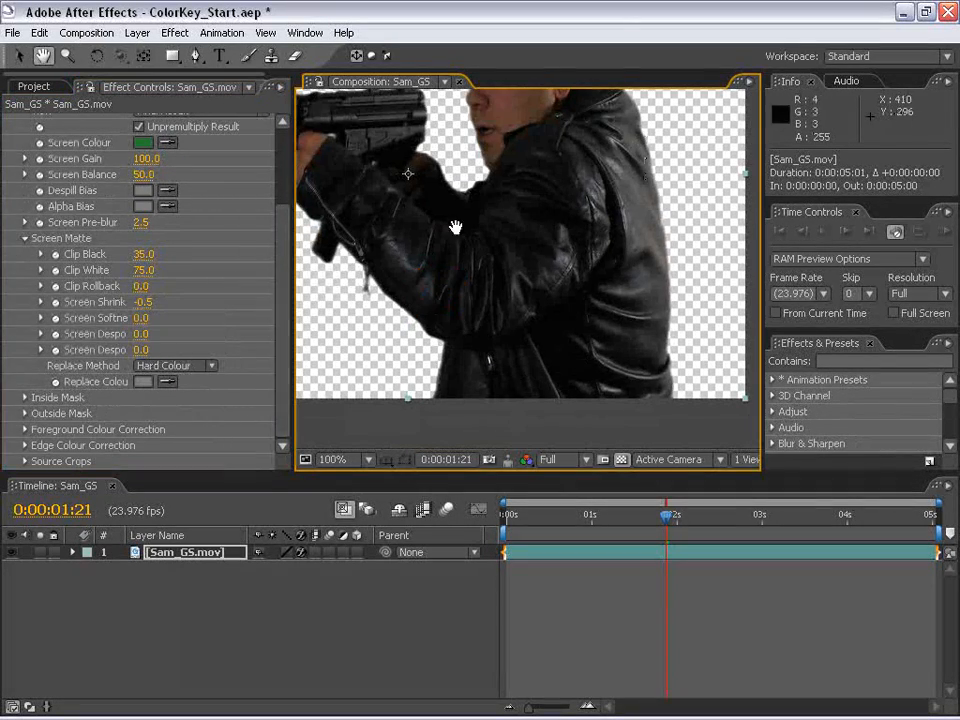
pyautogui.moveTo(527, 221); pyautogui.dragTo(527, 244)
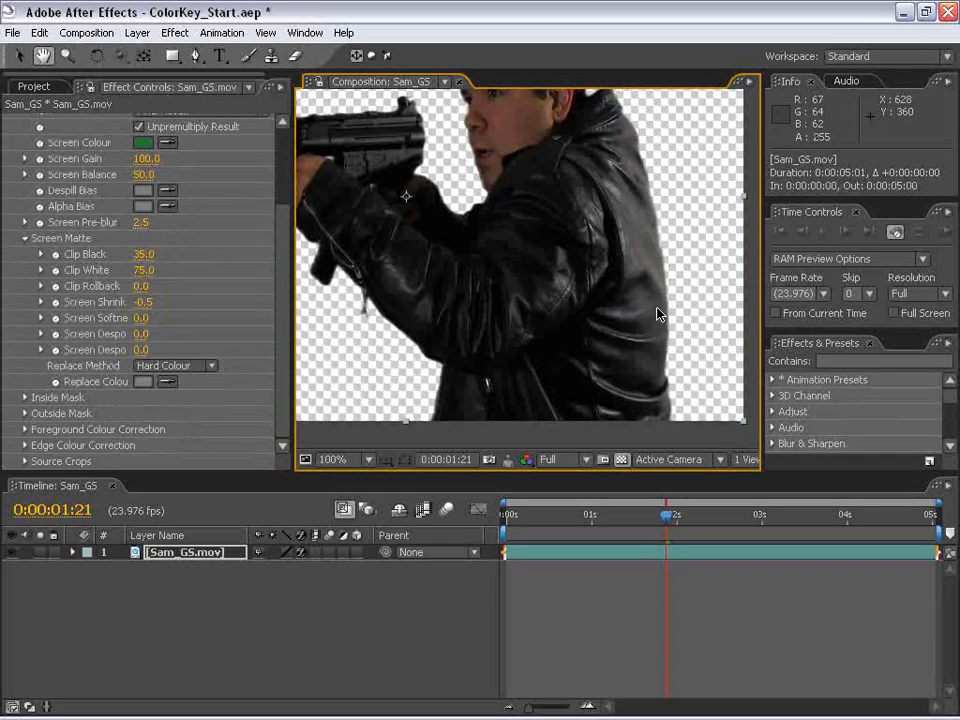
# - Set Keylight's Replace Colour to a dark grey-green, about #3B4437, and inspect the jacket edges
pyautogui.click(151, 384)
pyautogui.click(505, 527)
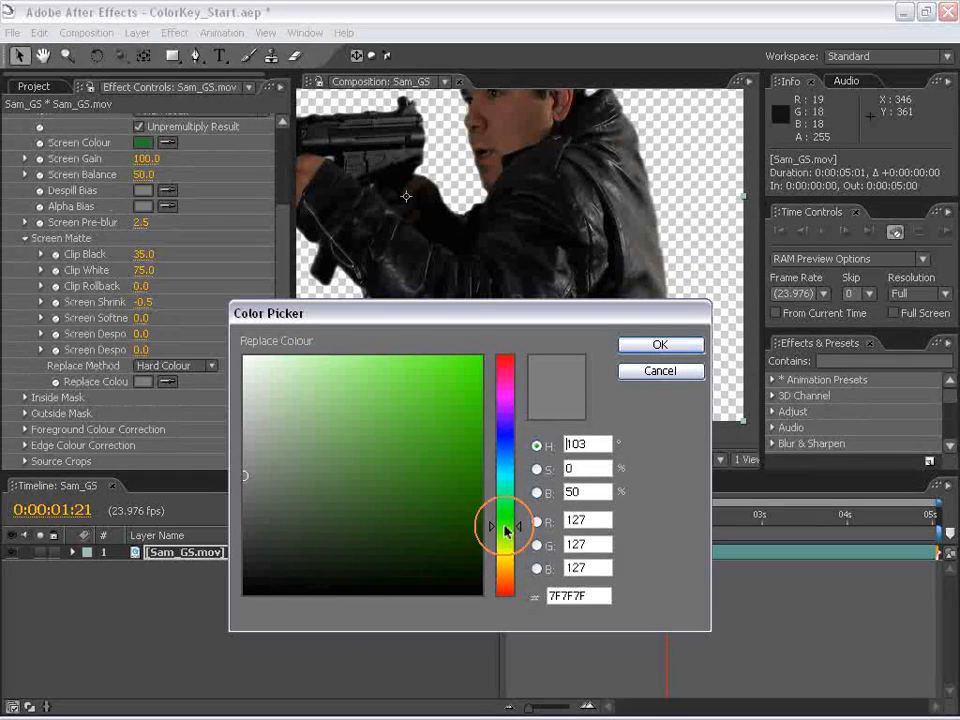
pyautogui.moveTo(262, 531)
pyautogui.mouseDown()
pyautogui.moveTo(281, 518)
pyautogui.moveTo(288, 534)
pyautogui.mouseUp()
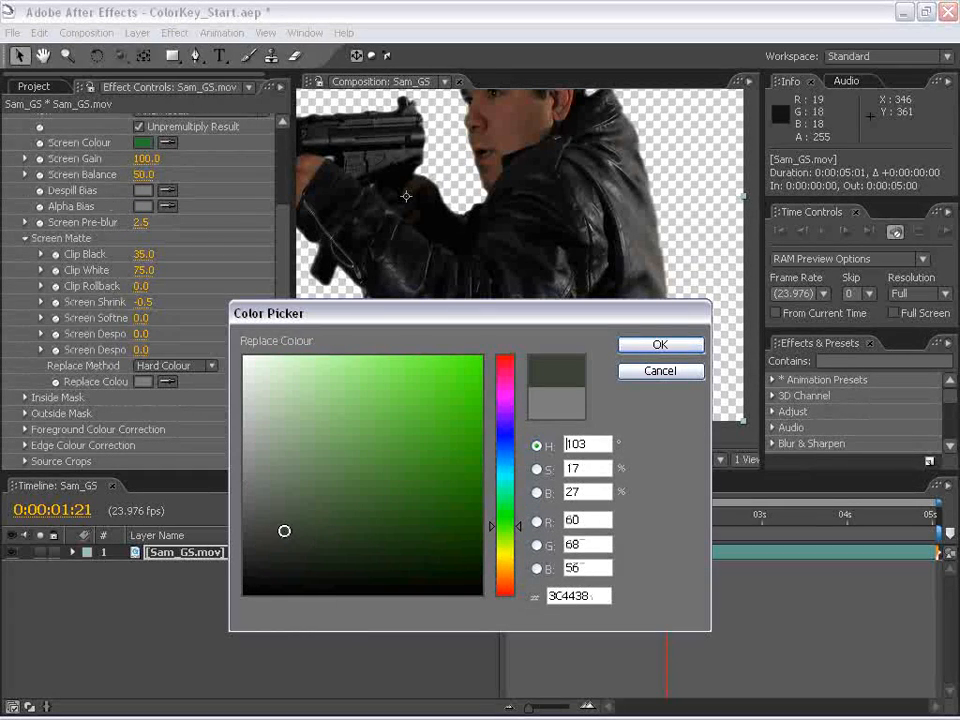
pyautogui.click(652, 347)
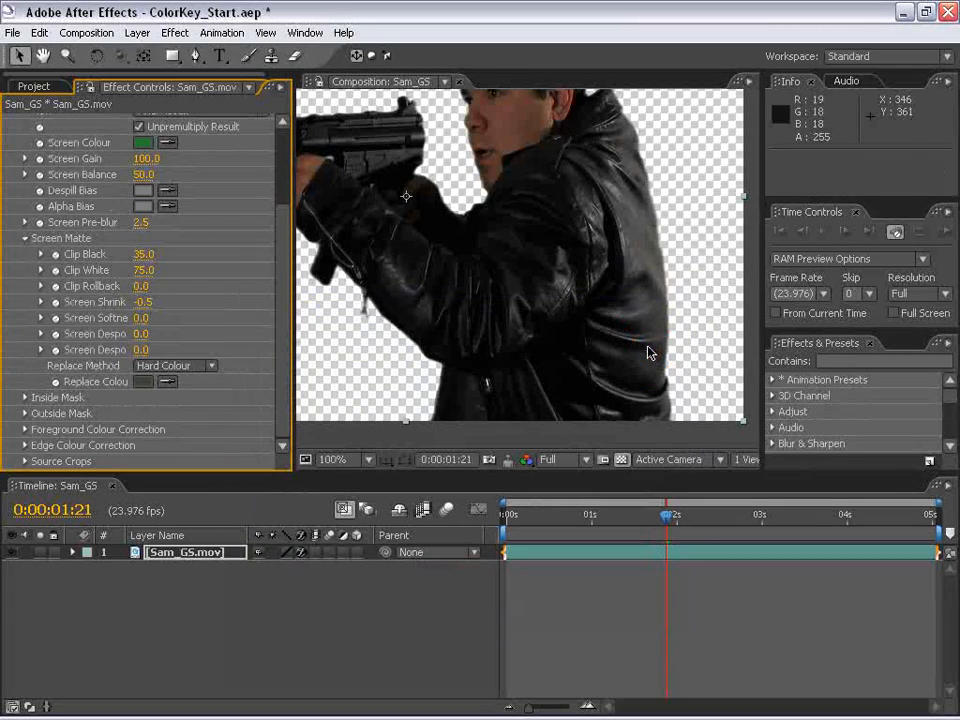
pyautogui.press('h')
pyautogui.moveTo(619, 281); pyautogui.dragTo(565, 331)
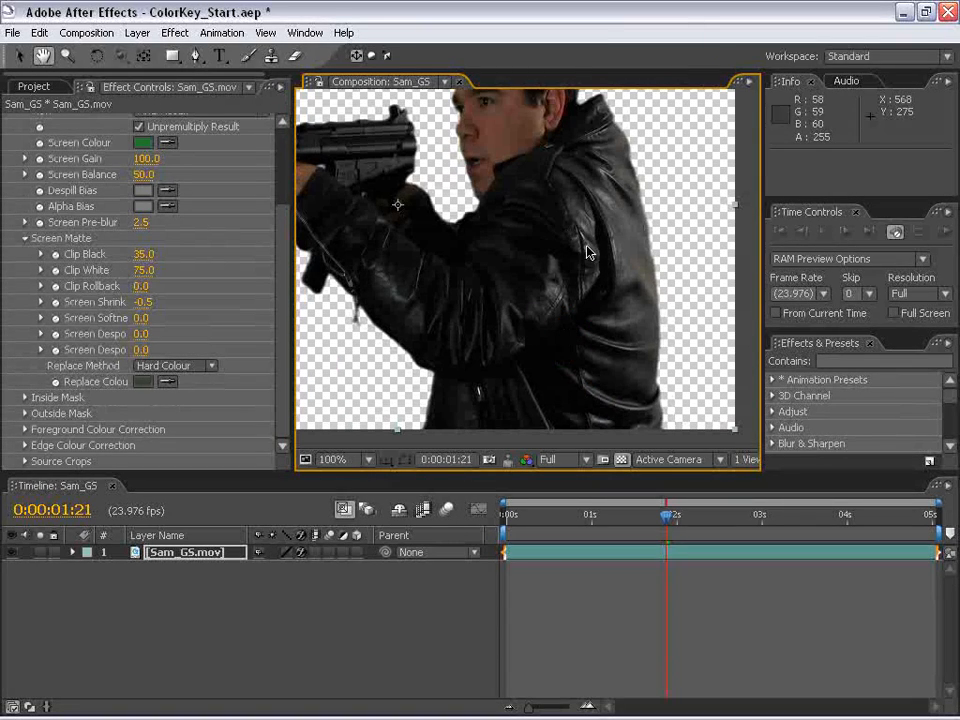
# - Review the dark grey-green Replace Colour in the colour picker, accept it, and check the whole keyed figure
pyautogui.click(143, 381)
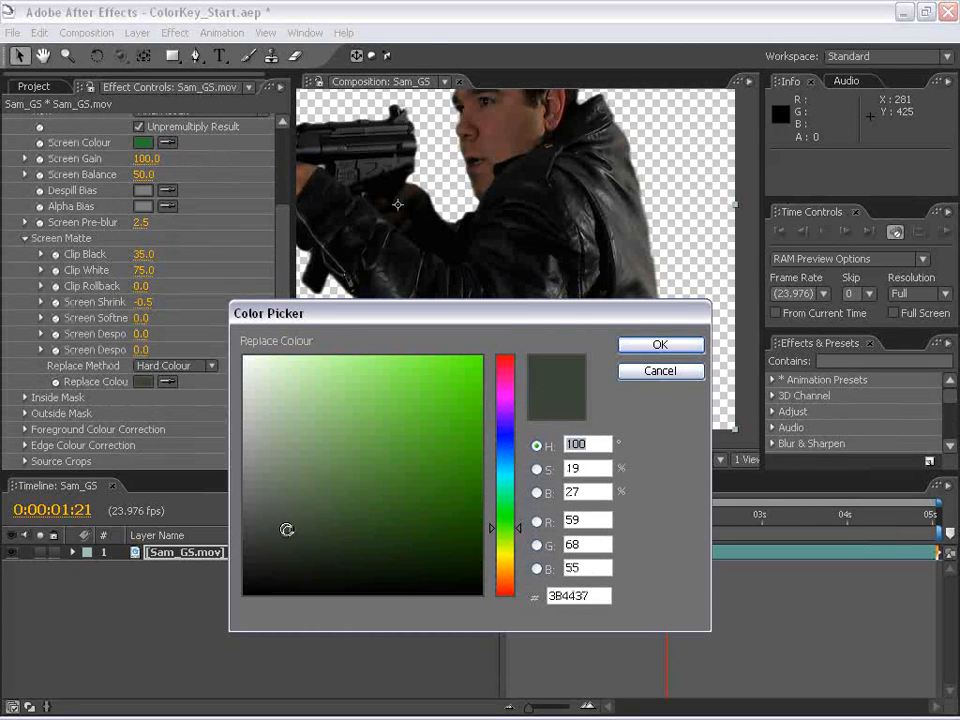
pyautogui.click(684, 351)
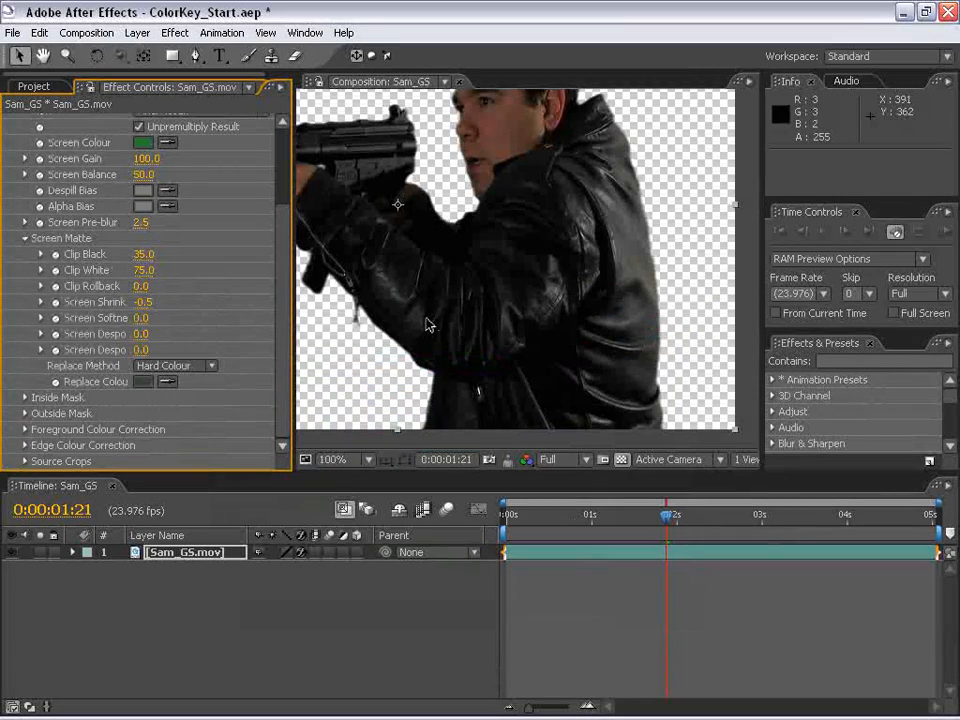
pyautogui.scroll(-1, 432, 322)
pyautogui.press('space')
pyautogui.moveTo(487, 261); pyautogui.dragTo(548, 310)
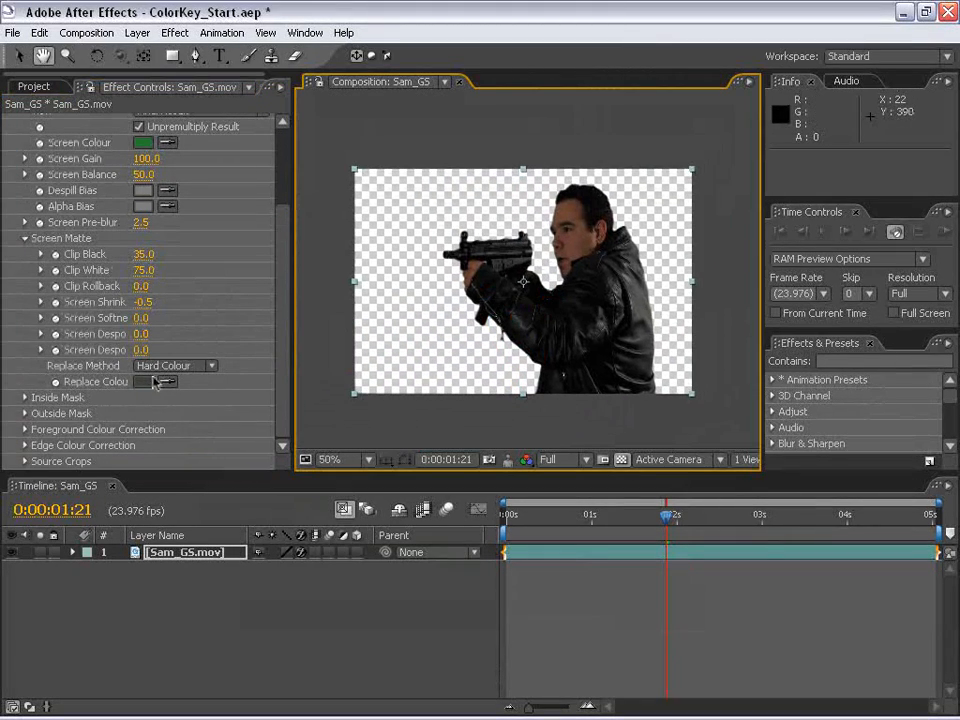
# - Go to 0:00:02:08 and inspect the keyed edges of the face, gun and jacket up close
pyautogui.click(628, 570)
pyautogui.moveTo(626, 526); pyautogui.dragTo(705, 527)
pyautogui.scroll(1, 602, 276)
pyautogui.press('space')
pyautogui.moveTo(602, 276); pyautogui.dragTo(556, 317)
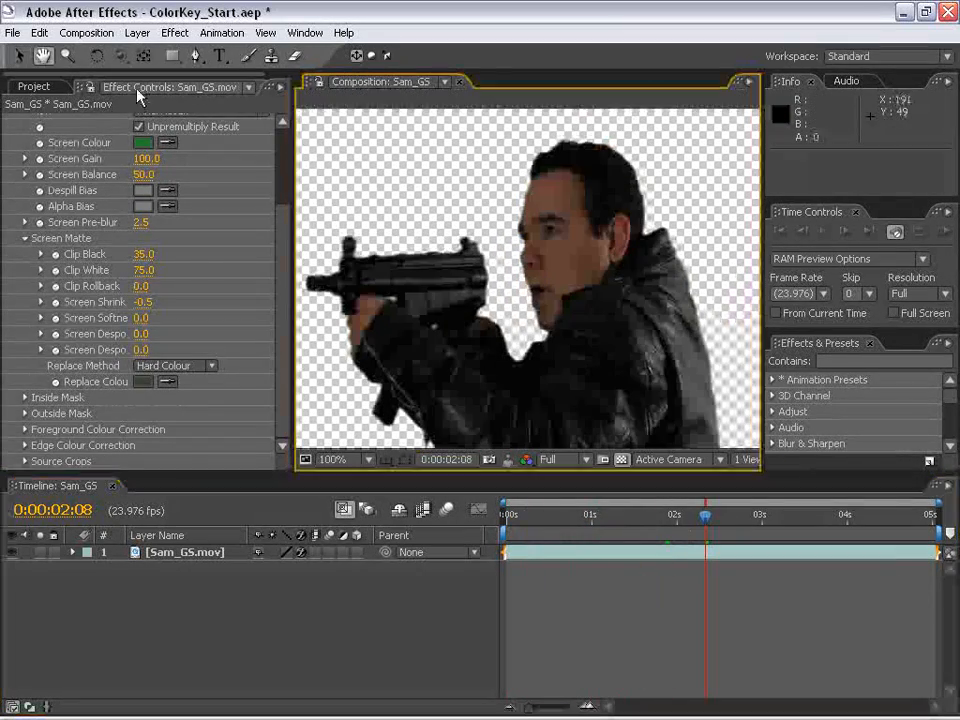
# - Open the IMG_9394.jpg still from the Footage folder and look over the wall picture
pyautogui.click(40, 87)
pyautogui.click(37, 296)
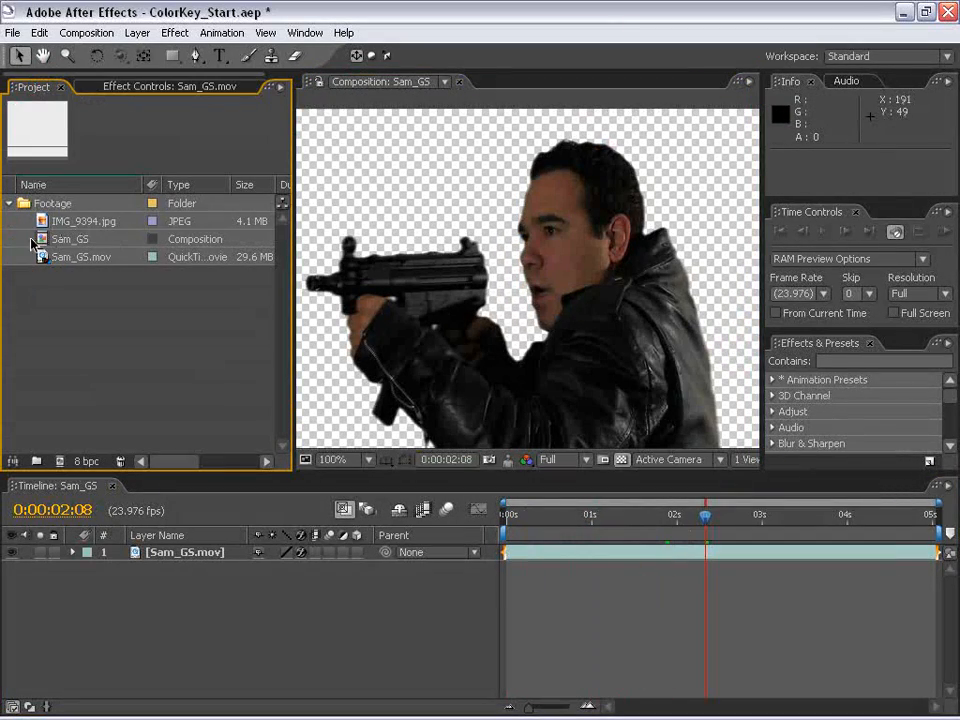
pyautogui.moveTo(44, 228)
pyautogui.mouseDown()
pyautogui.moveTo(489, 585)
pyautogui.moveTo(62, 176)
pyautogui.moveTo(42, 219)
pyautogui.mouseUp()
pyautogui.doubleClick(41, 219)
pyautogui.scroll(-4, 514, 330)
pyautogui.scroll(1, 514, 330)
pyautogui.moveTo(543, 285); pyautogui.dragTo(537, 297)
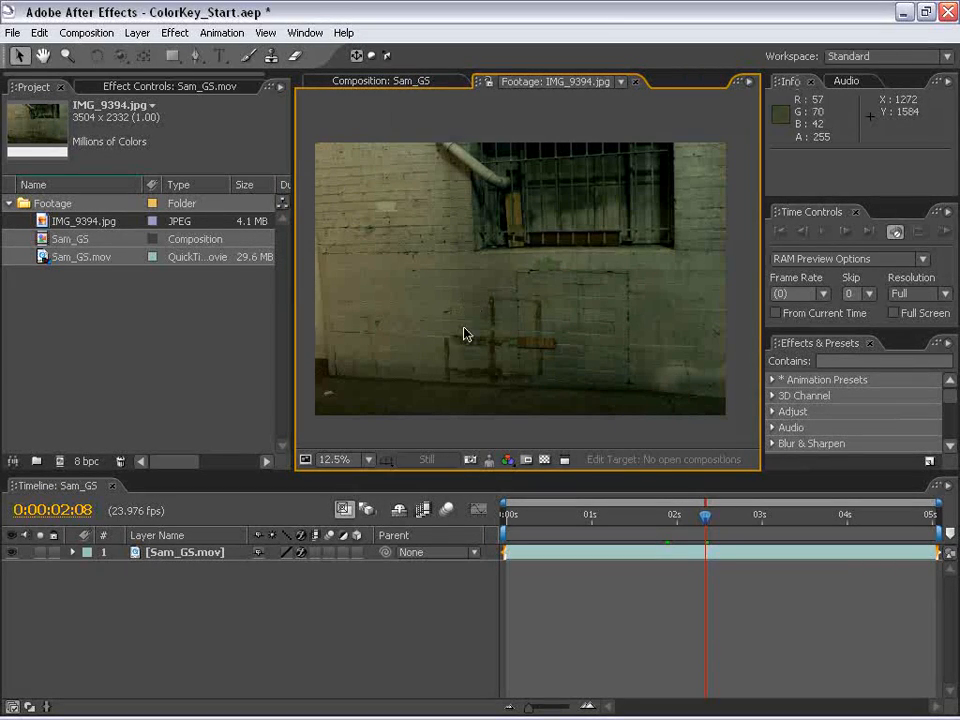
# - Add IMG_9394.jpg to the Sam_GS composition beneath Sam_GS.mov and align its in point to the composition start
pyautogui.click(373, 83)
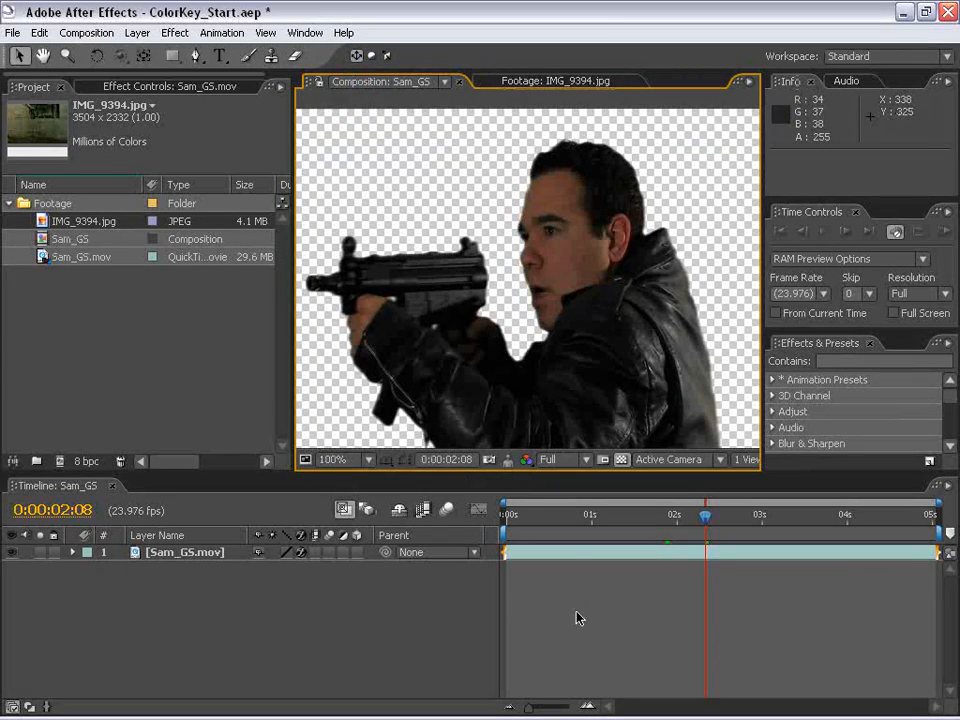
pyautogui.scroll(-2, 514, 278)
pyautogui.press('space')
pyautogui.moveTo(475, 333); pyautogui.dragTo(503, 282)
pyautogui.moveTo(43, 222); pyautogui.dragTo(522, 575)
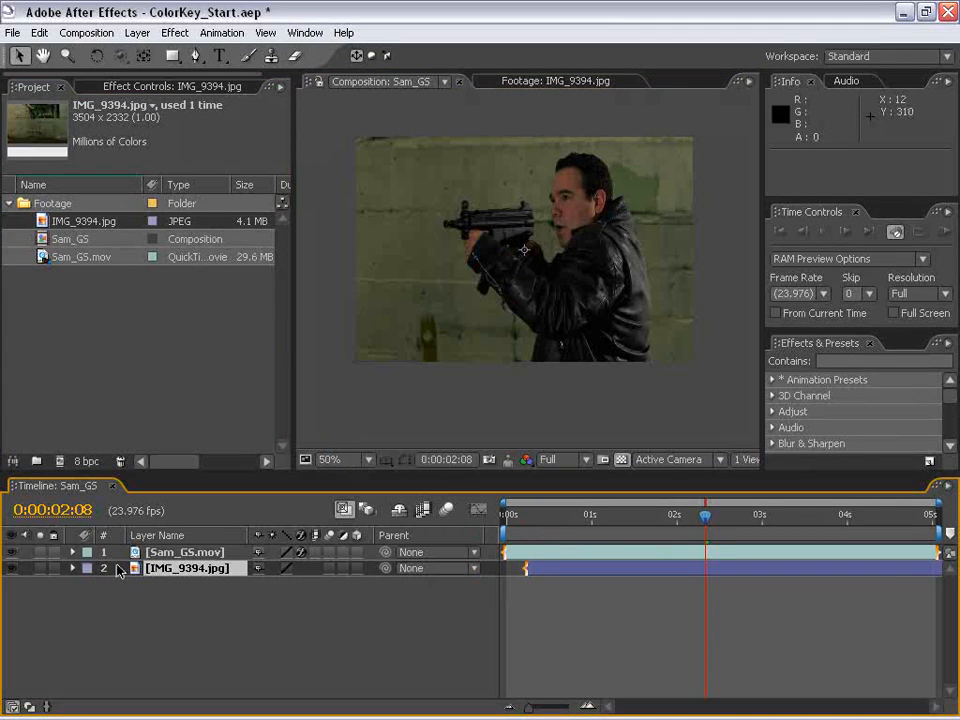
pyautogui.hotkey('alt', 'Home')
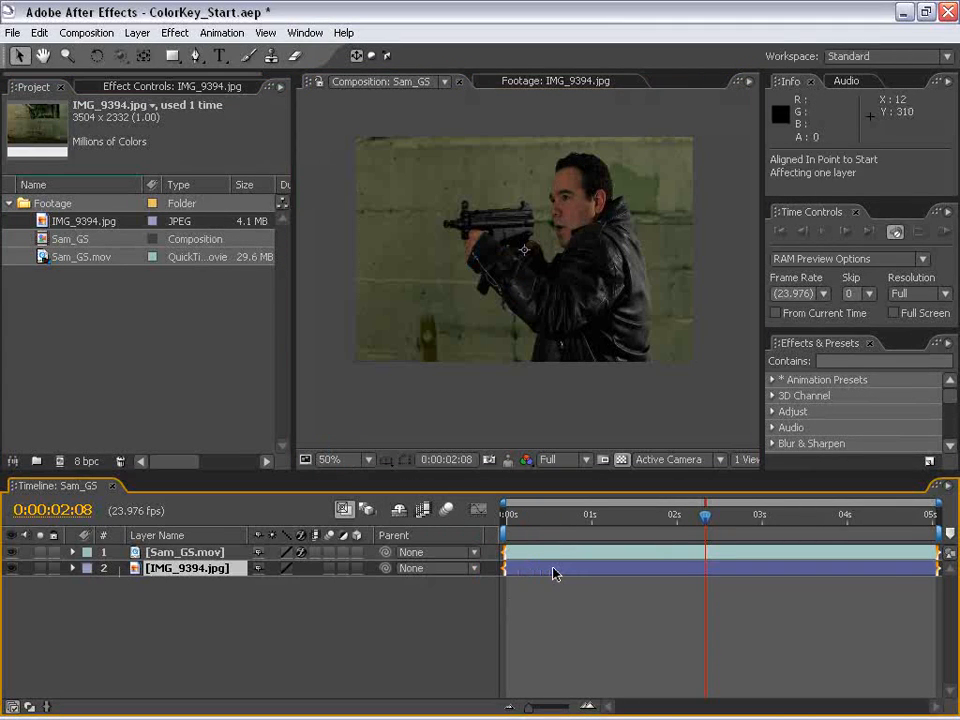
# - Scale the oversized IMG_9394.jpg layer down to roughly the size of the composition frame
pyautogui.press(',')
pyautogui.press(',')
pyautogui.press(',')
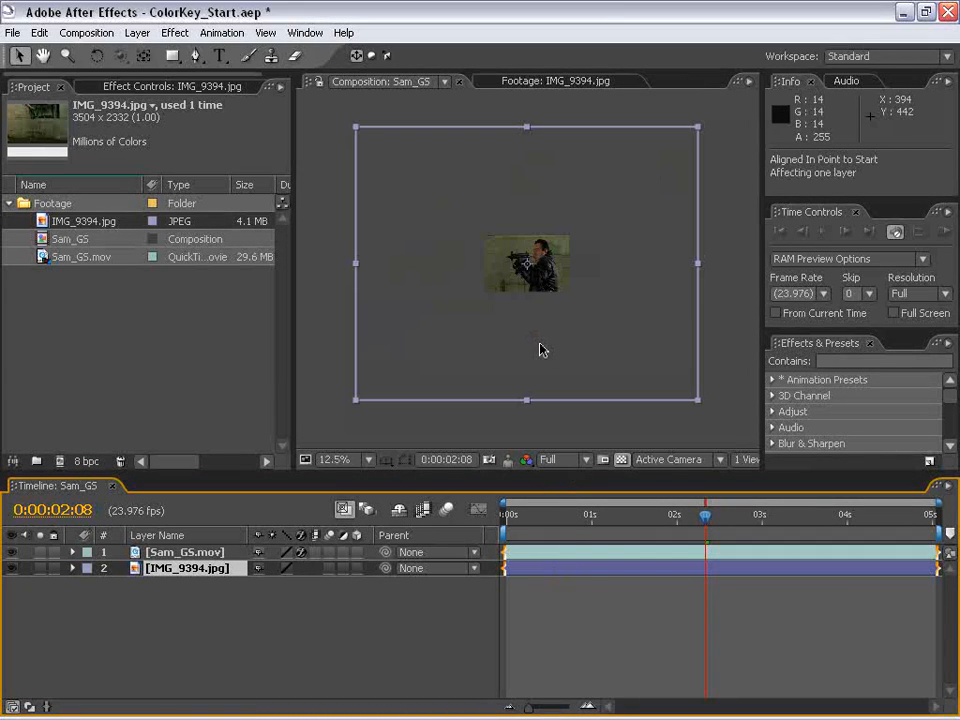
pyautogui.press('.')
pyautogui.press('.')
pyautogui.press('.')
pyautogui.press(',')
pyautogui.press(',')
pyautogui.press(',')
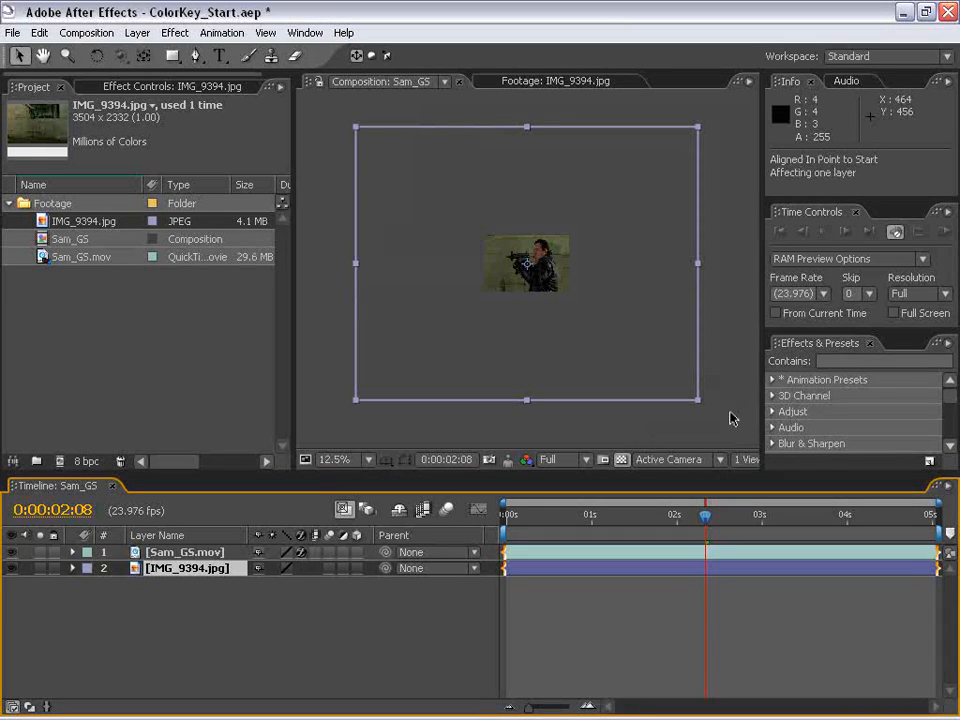
pyautogui.moveTo(700, 405); pyautogui.dragTo(590, 302)
# - Adjust the wall background's scale and position so it covers the frame, placing it at about 346, 268 at time 0:00:01:06
pyautogui.press('.')
pyautogui.press('.')
pyautogui.press('.')
pyautogui.press(',')
pyautogui.moveTo(694, 387); pyautogui.dragTo(714, 398)
pyautogui.moveTo(661, 375)
pyautogui.mouseDown()
pyautogui.moveTo(660, 360)
pyautogui.moveTo(656, 394)
pyautogui.moveTo(655, 386)
pyautogui.mouseUp()
pyautogui.click(579, 636)
pyautogui.click(613, 514)
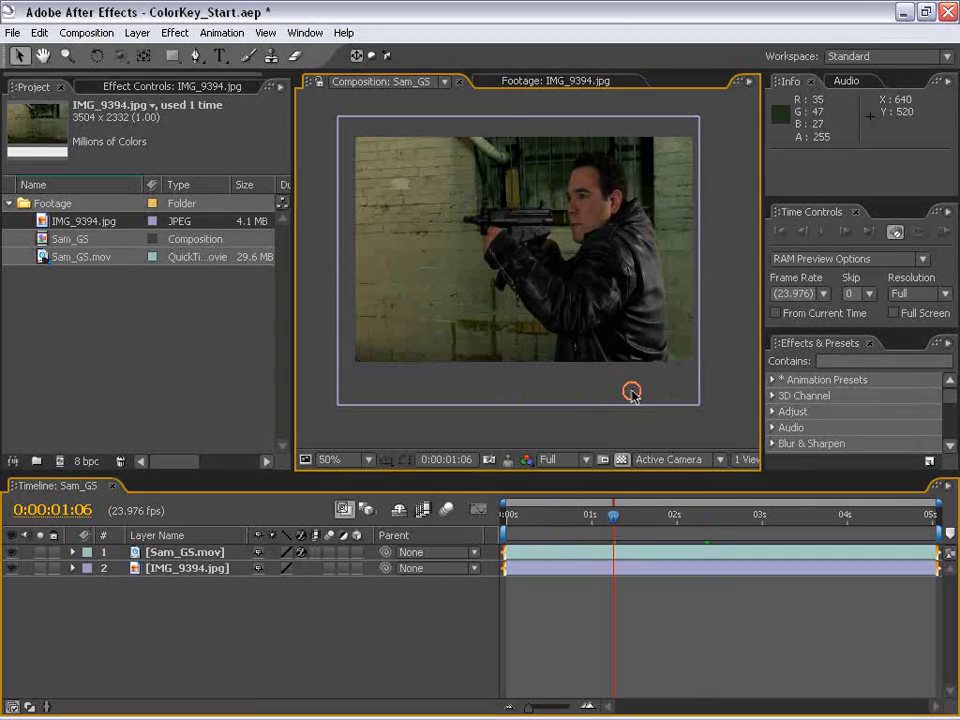
pyautogui.moveTo(700, 404); pyautogui.dragTo(718, 420)
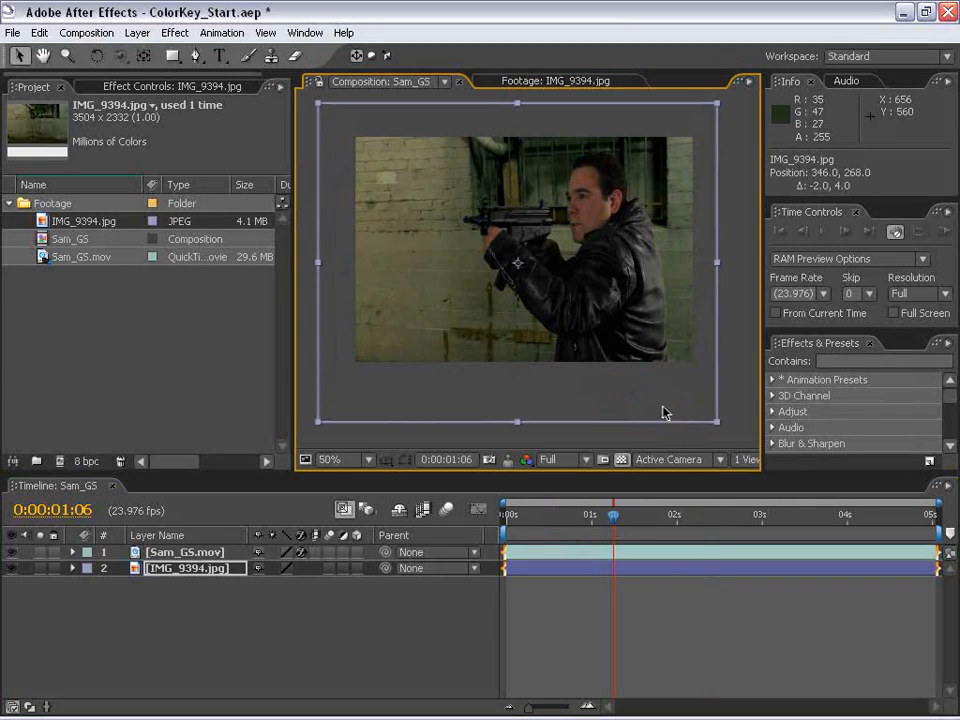
# - Play a full-screen RAM preview of the composite and go to 0:00:00:20 to check the fast-moving frame
pyautogui.click(621, 457)
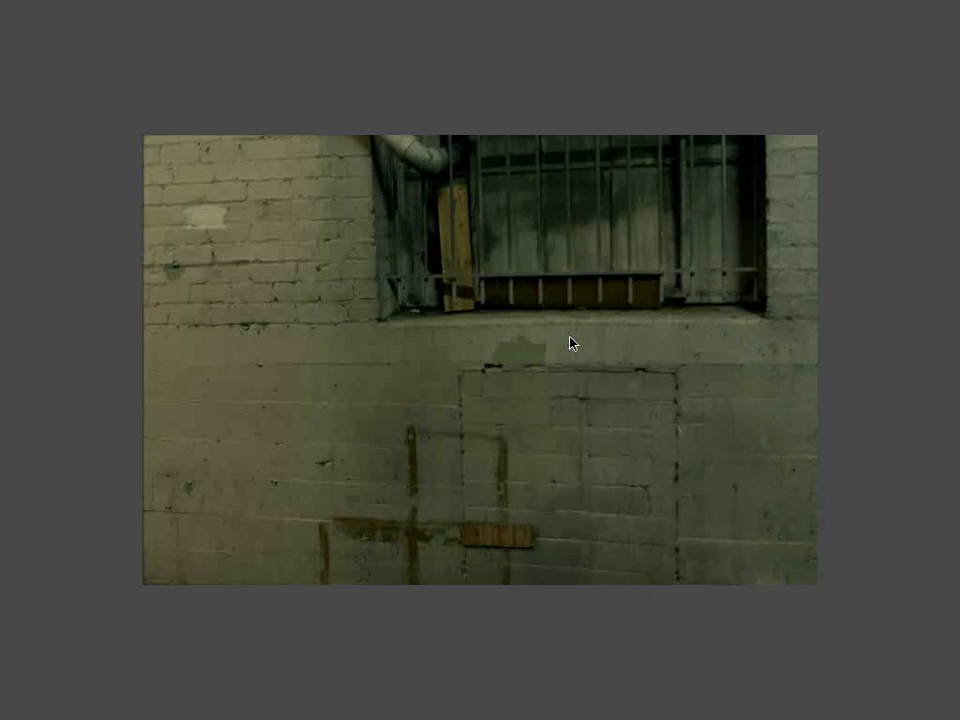
pyautogui.click(590, 555)
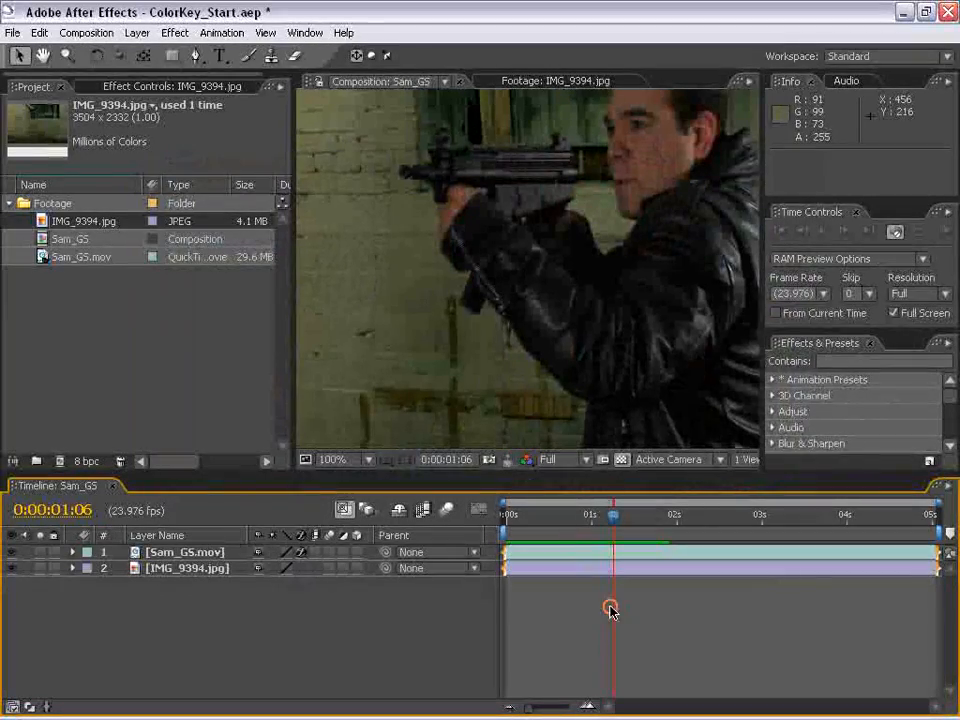
pyautogui.moveTo(618, 514); pyautogui.dragTo(578, 515)
pyautogui.scroll(-2, 490, 316)
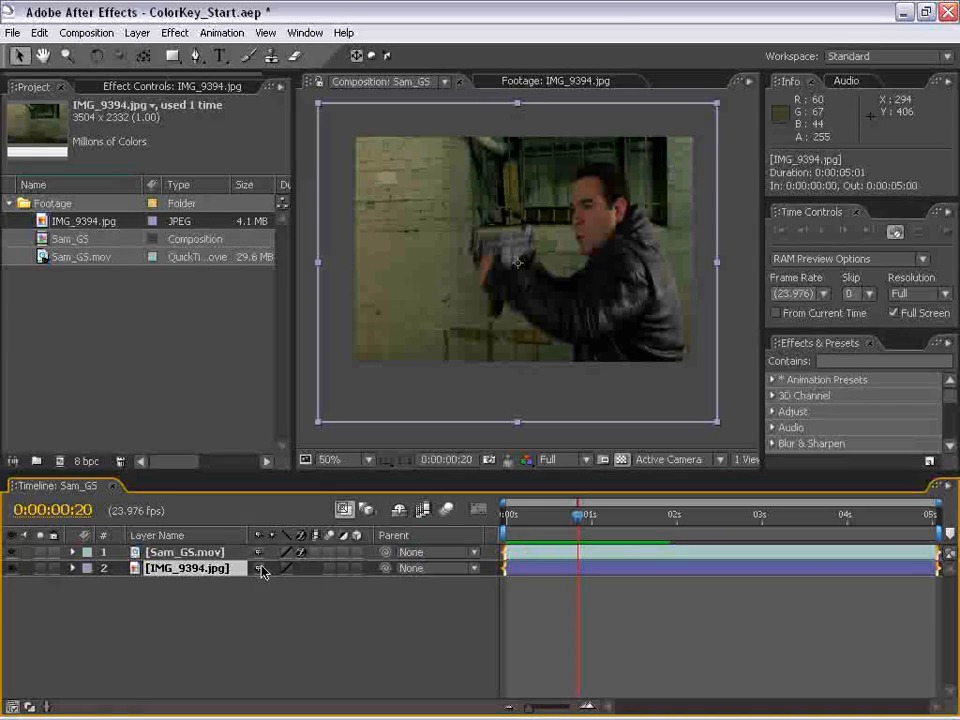
# - Apply the Simple Choker effect to the Sam_GS.mov layer and set Choke Matte to 0.75
pyautogui.click(177, 556)
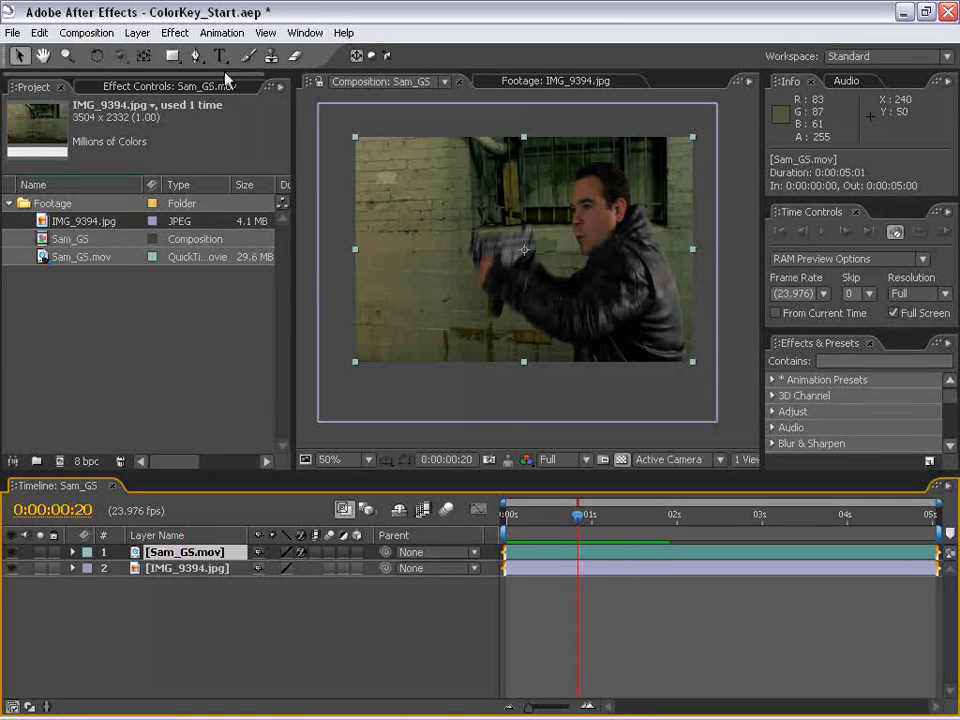
pyautogui.click(170, 32)
pyautogui.moveTo(219, 289)
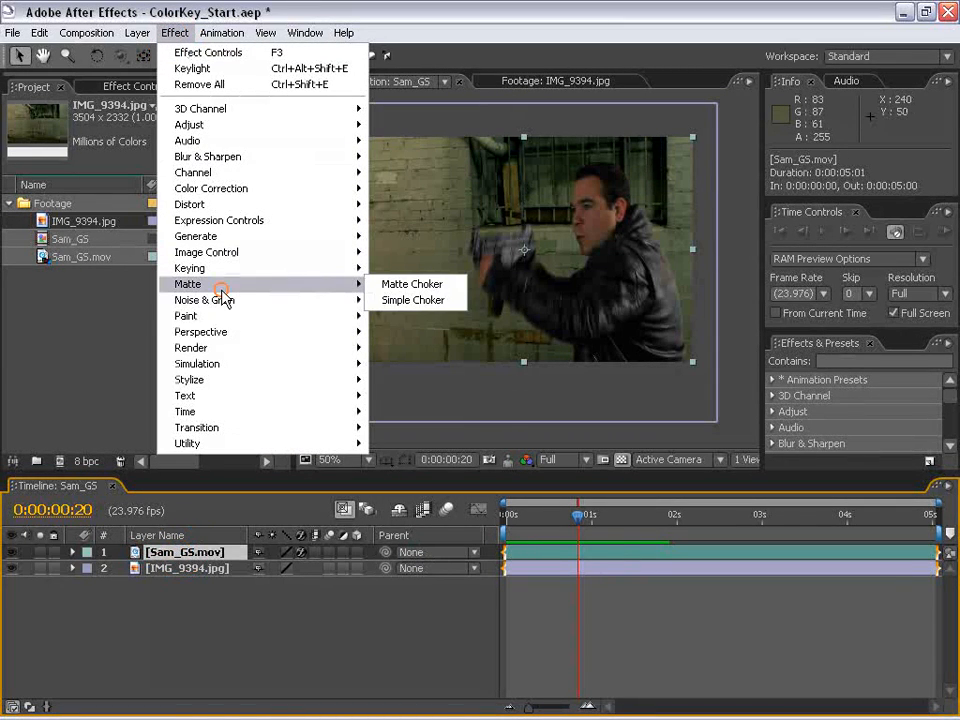
pyautogui.click(433, 300)
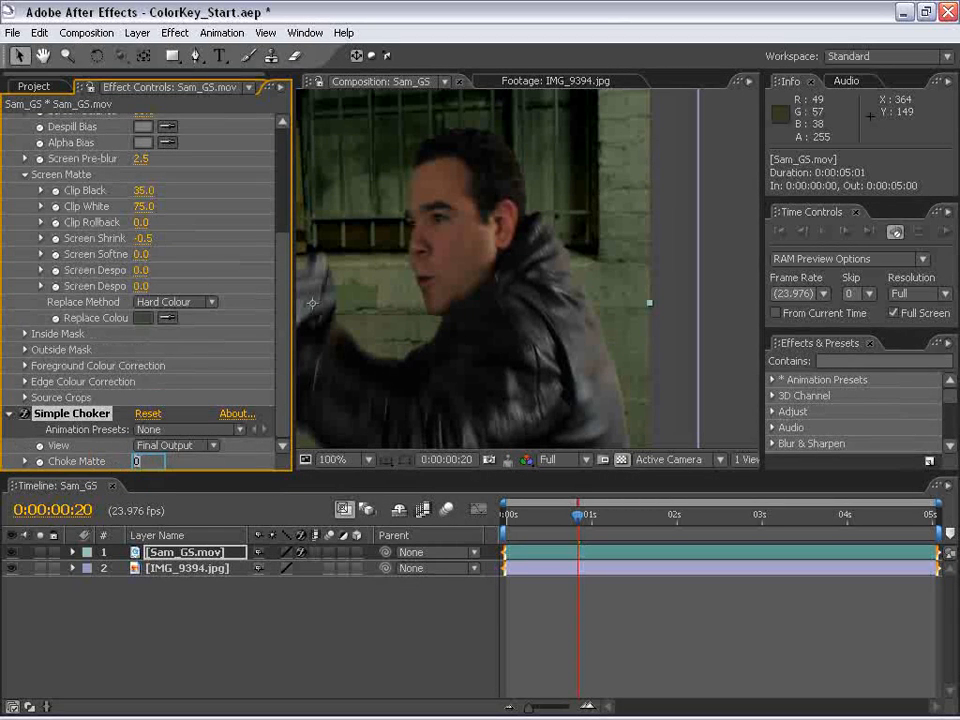
pyautogui.press('BackSpace')
pyautogui.write('.75')
pyautogui.press('Return')
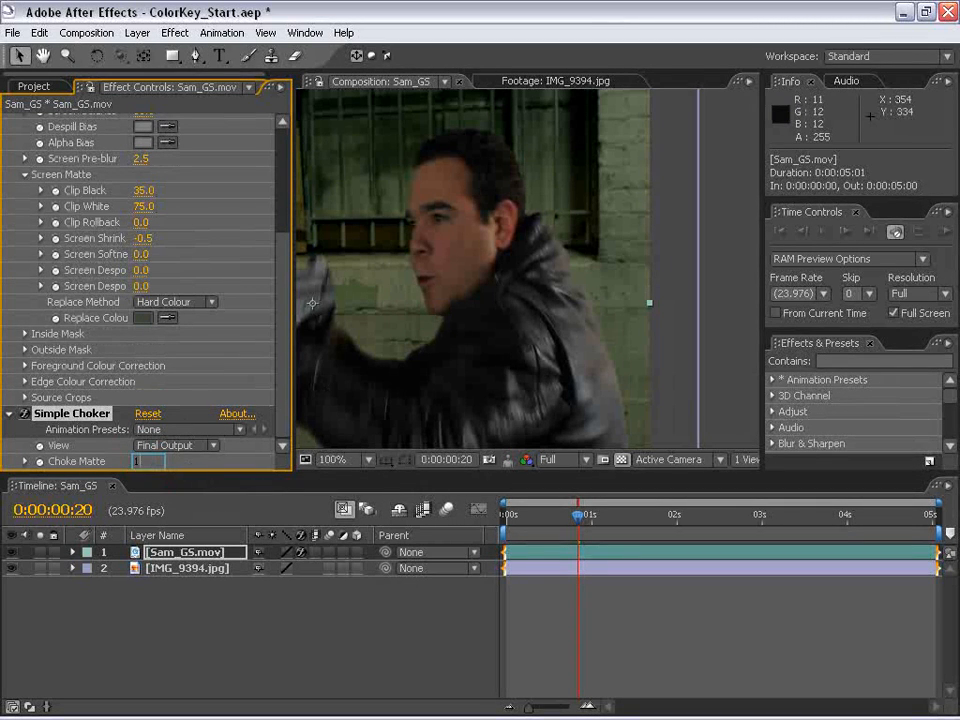
# - Try a Choke Matte of 1.50 and compare the arm and face edges with Simple Choker off and on
pyautogui.press('space')
pyautogui.moveTo(403, 339); pyautogui.dragTo(499, 246)
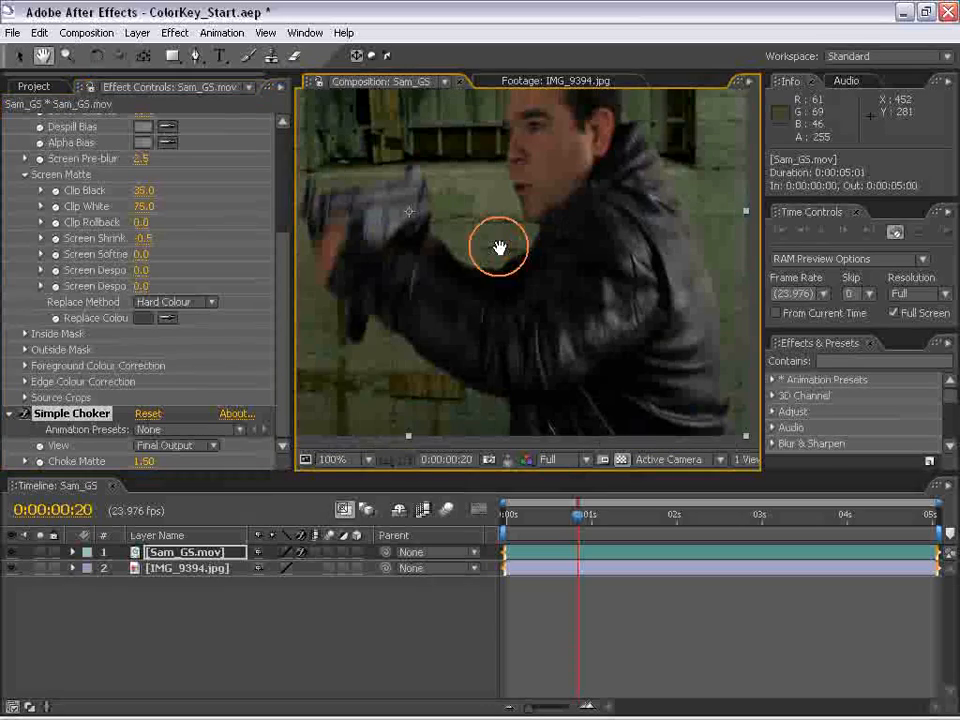
pyautogui.scroll(1, 450, 334)
pyautogui.moveTo(450, 334); pyautogui.dragTo(433, 398)
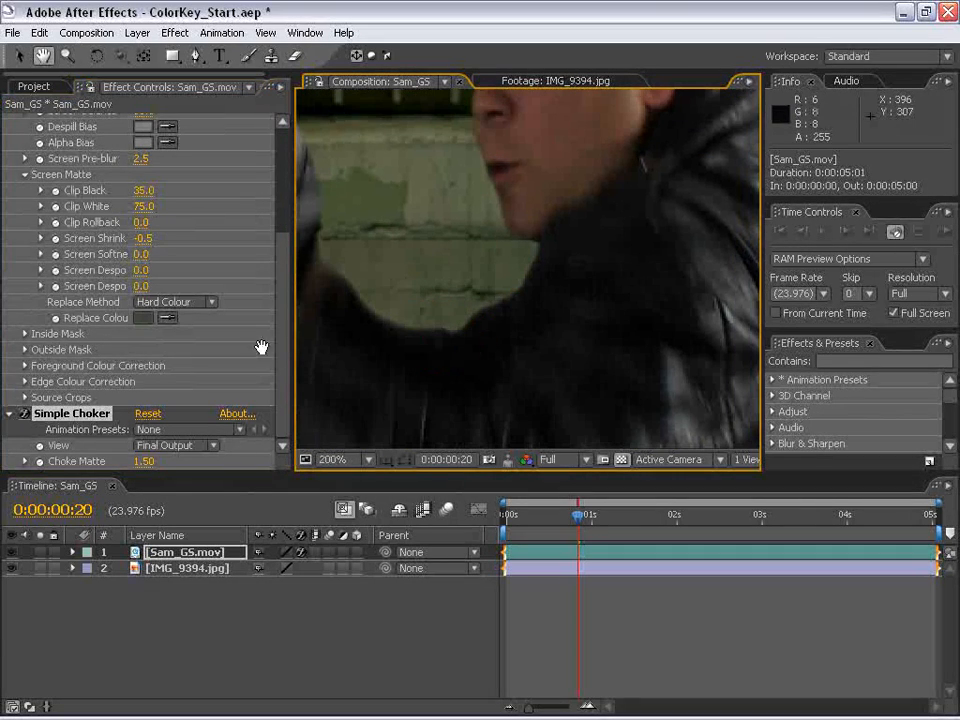
pyautogui.click(24, 413)
pyautogui.click(24, 413)
pyautogui.click(24, 413)
pyautogui.click(24, 413)
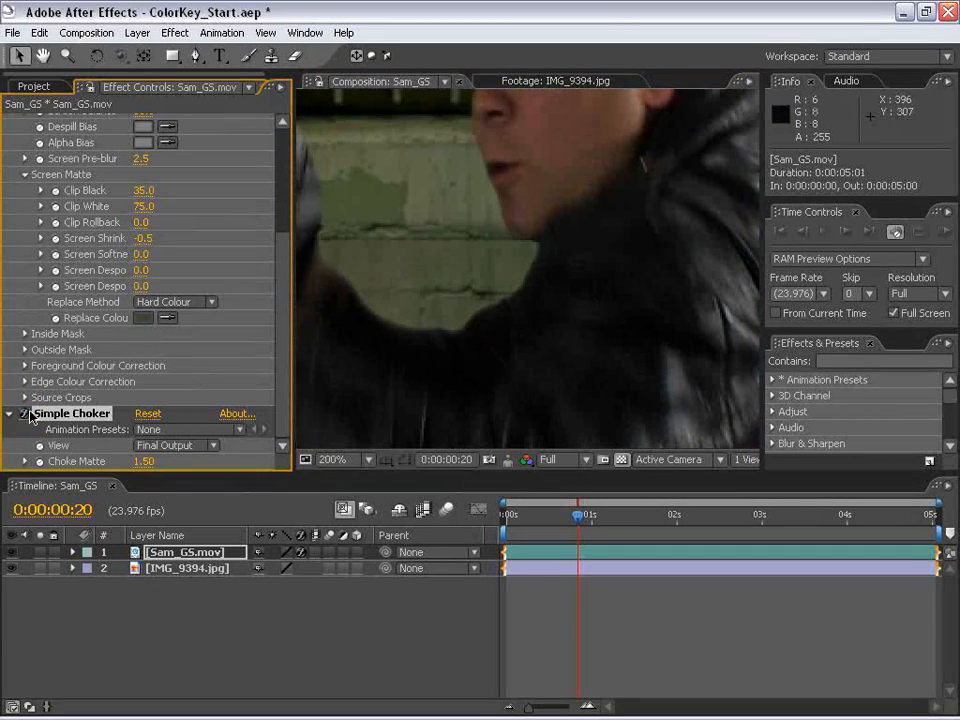
# - Set Simple Choker's Choke Matte to 1.00, inspecting the hair and face edges and the full composite at 0:00:03:03
pyautogui.press('space')
pyautogui.moveTo(463, 236); pyautogui.dragTo(452, 309)
pyautogui.click(142, 461)
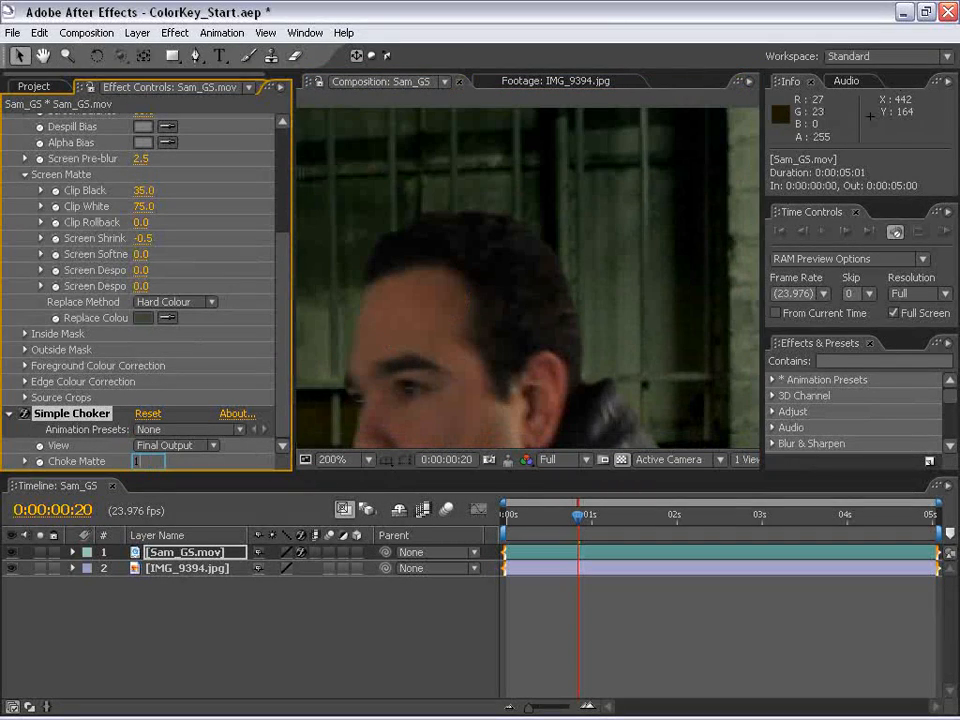
pyautogui.press('space')
pyautogui.moveTo(499, 405); pyautogui.dragTo(530, 260)
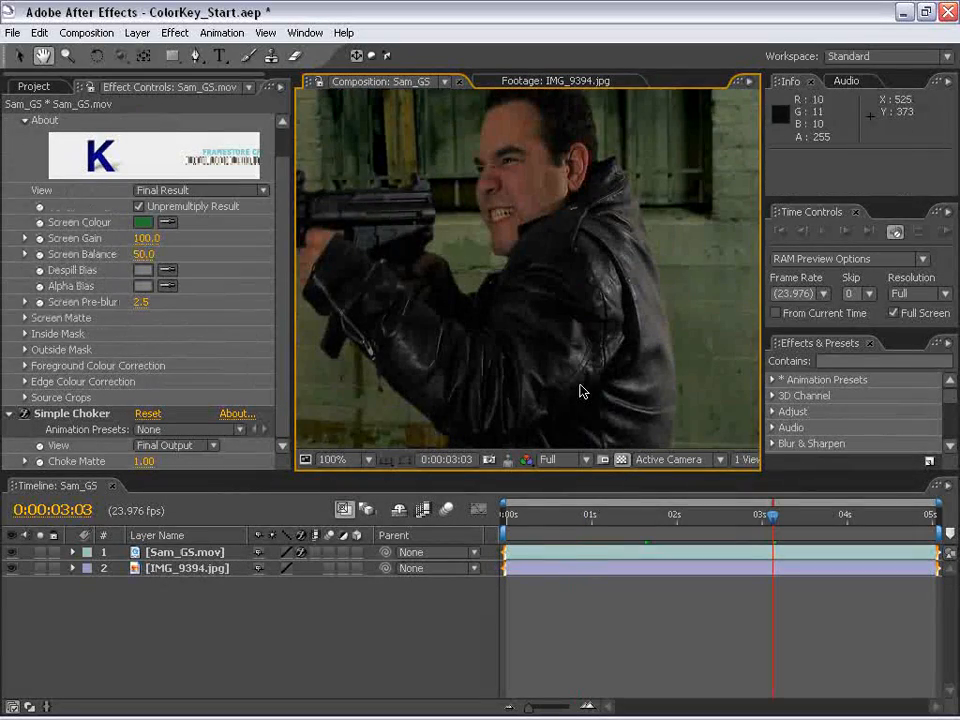
pyautogui.moveTo(524, 261); pyautogui.dragTo(610, 284)
pyautogui.scroll(-2, 525, 317)
pyautogui.click(605, 642)
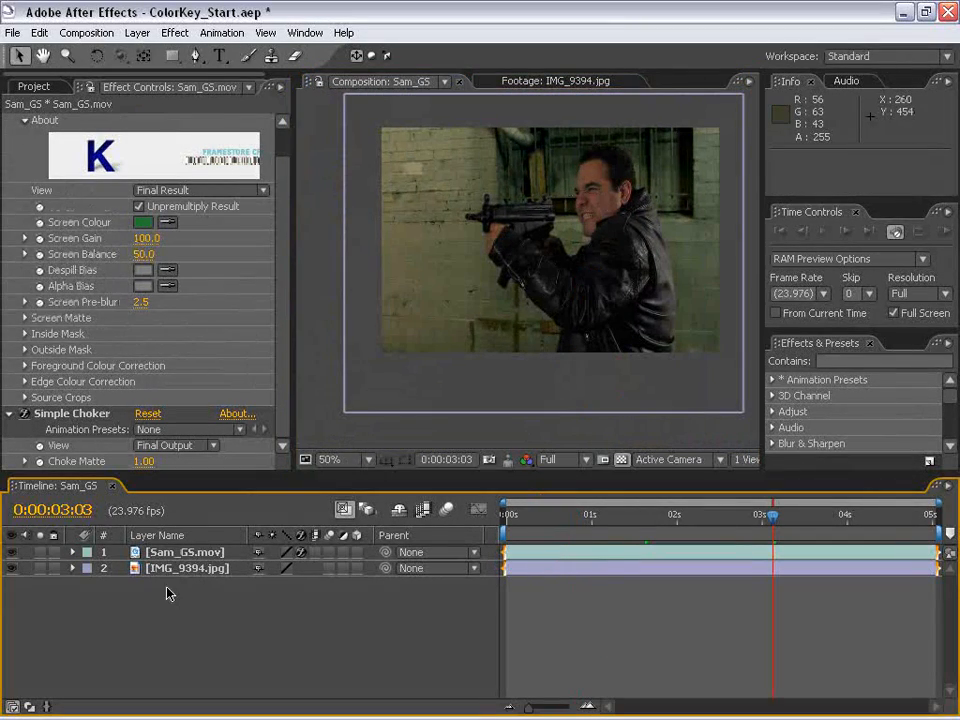
# - Try moving the keyed Sam_GS.mov figure across the wall background, and undo the move
pyautogui.click(188, 555)
pyautogui.moveTo(594, 260); pyautogui.dragTo(454, 273)
pyautogui.hotkey('ctrl', 'z')
# - Inspect the composited figure up close, hiding and reshowing the IMG_9394.jpg background layer to compare the edges
pyautogui.click(205, 598)
pyautogui.click(178, 572)
pyautogui.click(514, 588)
pyautogui.scroll(1, 583, 259)
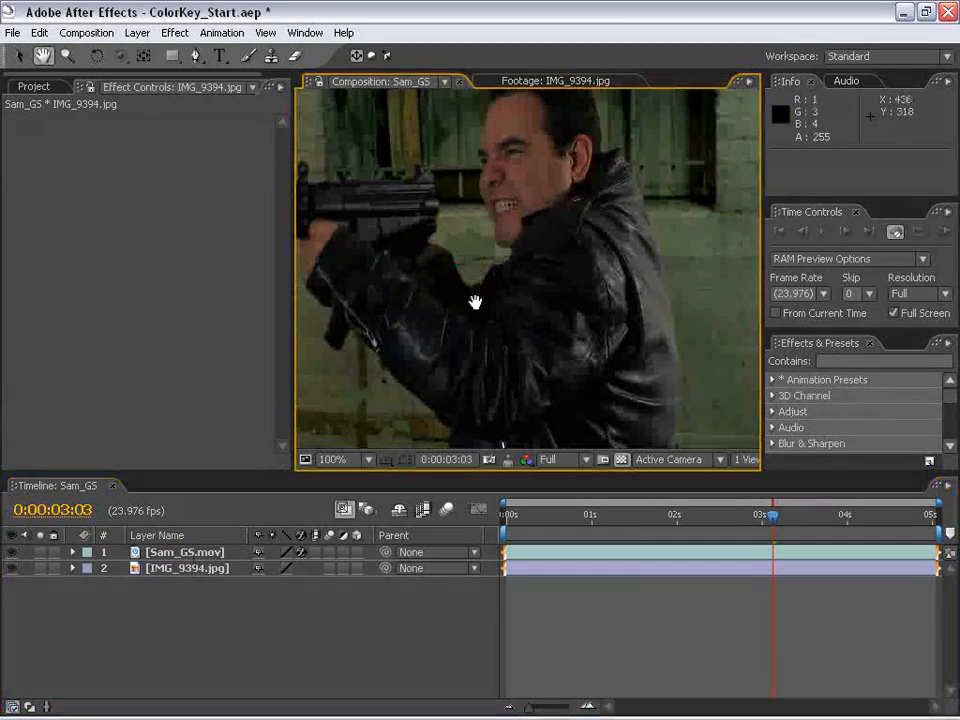
pyautogui.scroll(-1, 598, 259)
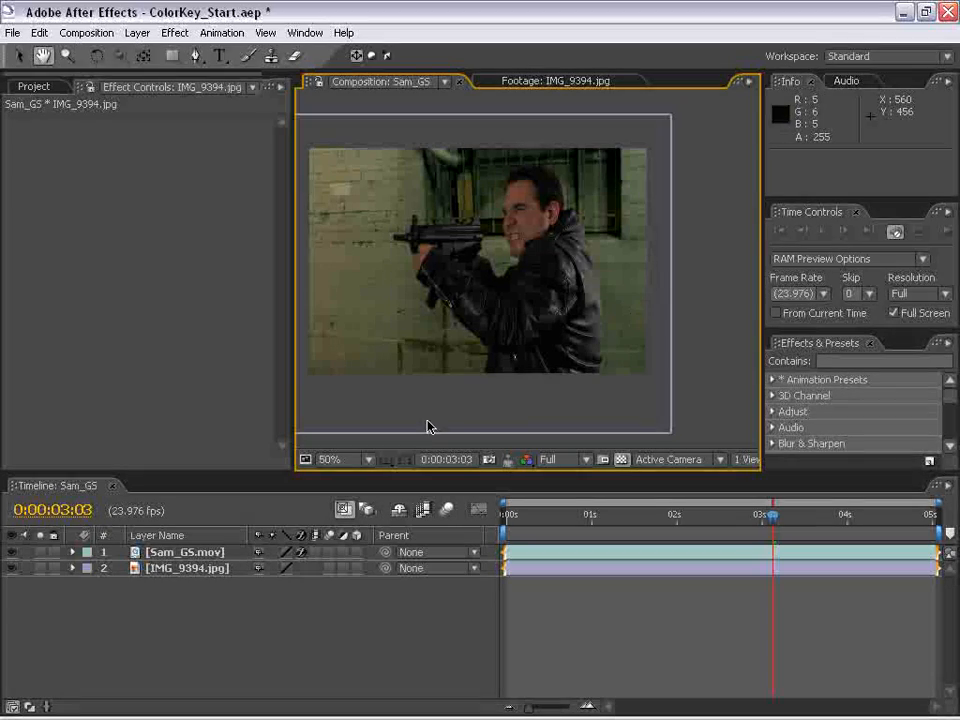
pyautogui.scroll(1, 505, 330)
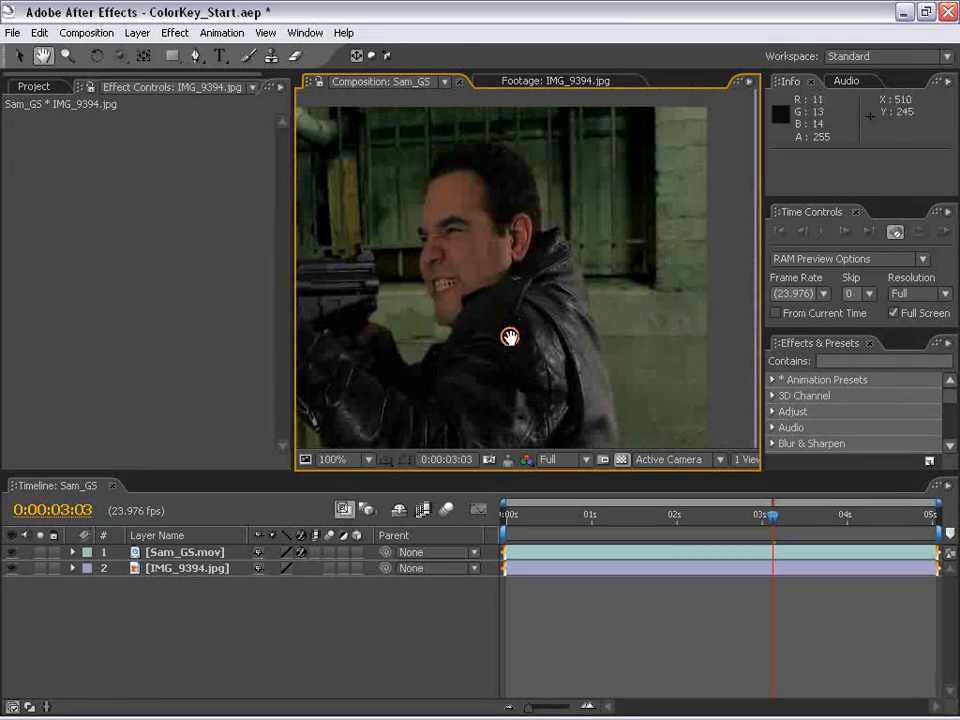
pyautogui.click(12, 568)
pyautogui.click(12, 568)
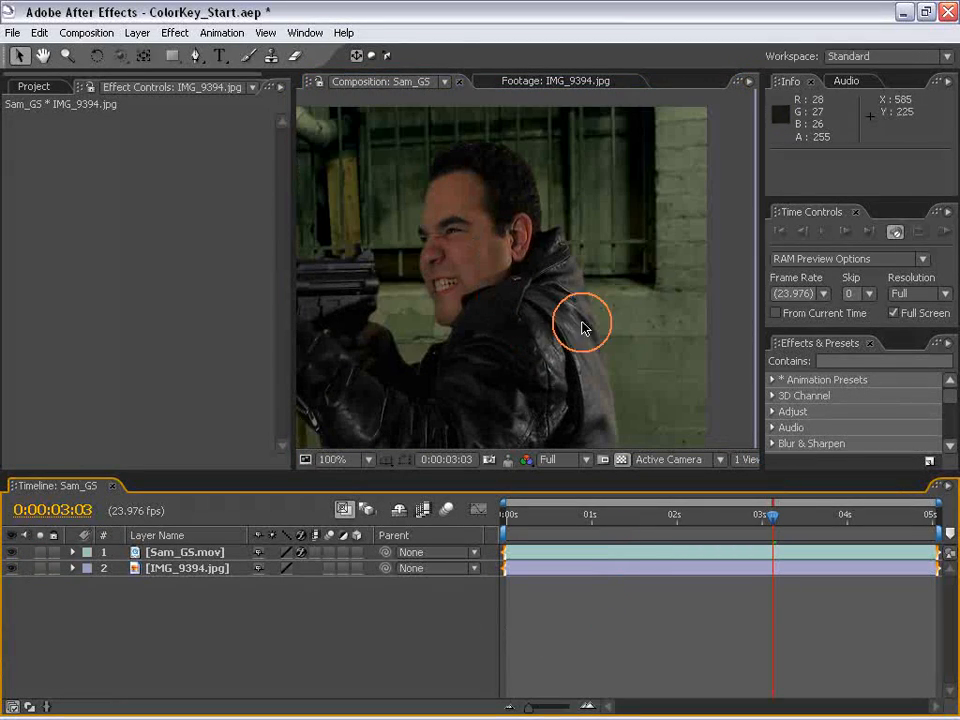
# - View the whole composite, set the magnification to 100%, and select the Sam_GS.mov layer to show its effects
pyautogui.scroll(-1, 540, 296)
pyautogui.press('space')
pyautogui.moveTo(536, 294); pyautogui.dragTo(605, 200)
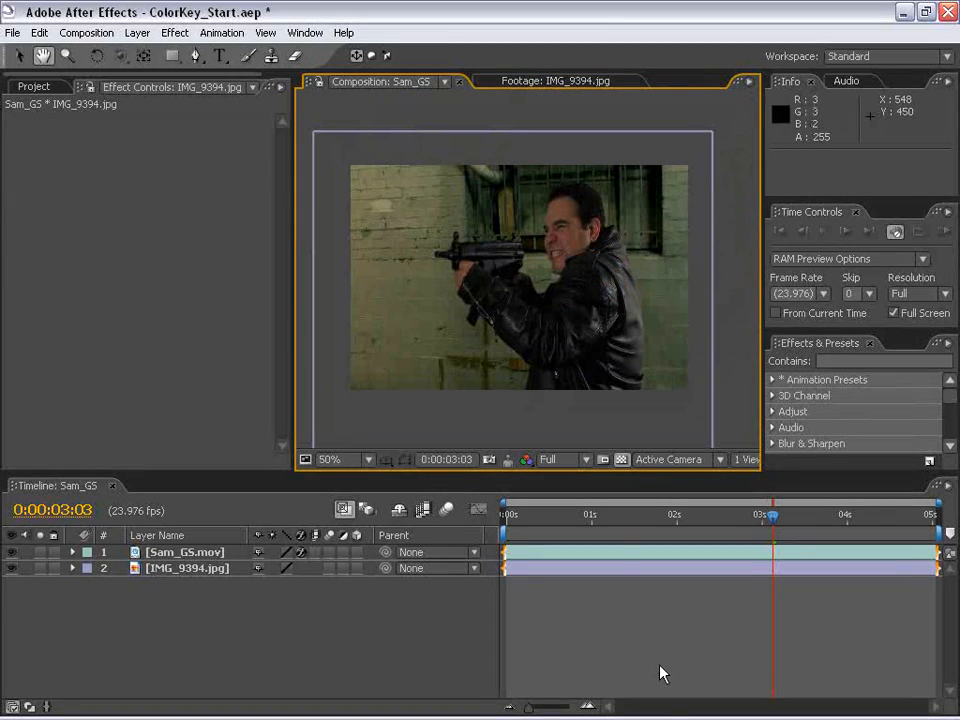
pyautogui.click(611, 542)
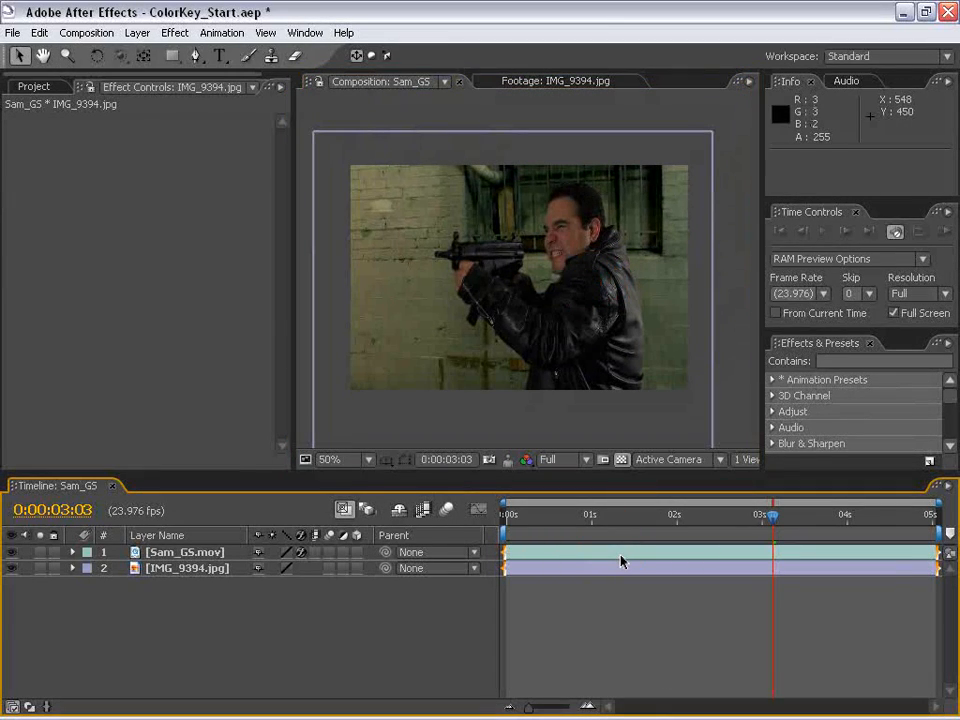
pyautogui.click(620, 555)
pyautogui.press('/')
pyautogui.click(148, 556)
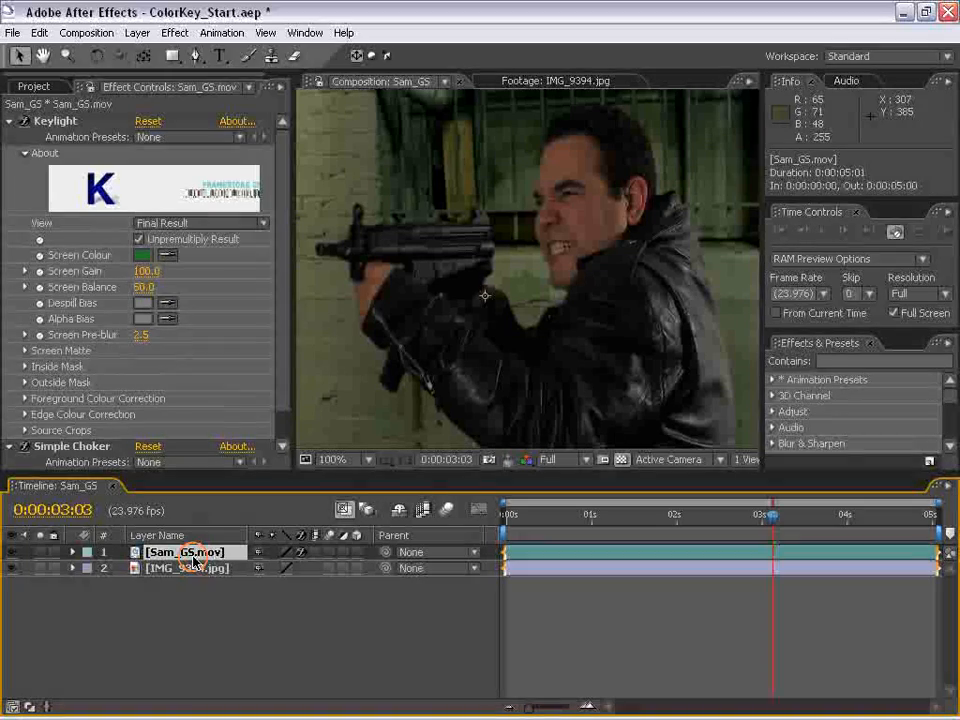
# - Apply the Levels color correction effect to the Sam_GS.mov layer and widen the Effect Controls area to fit its settings
pyautogui.click(180, 36)
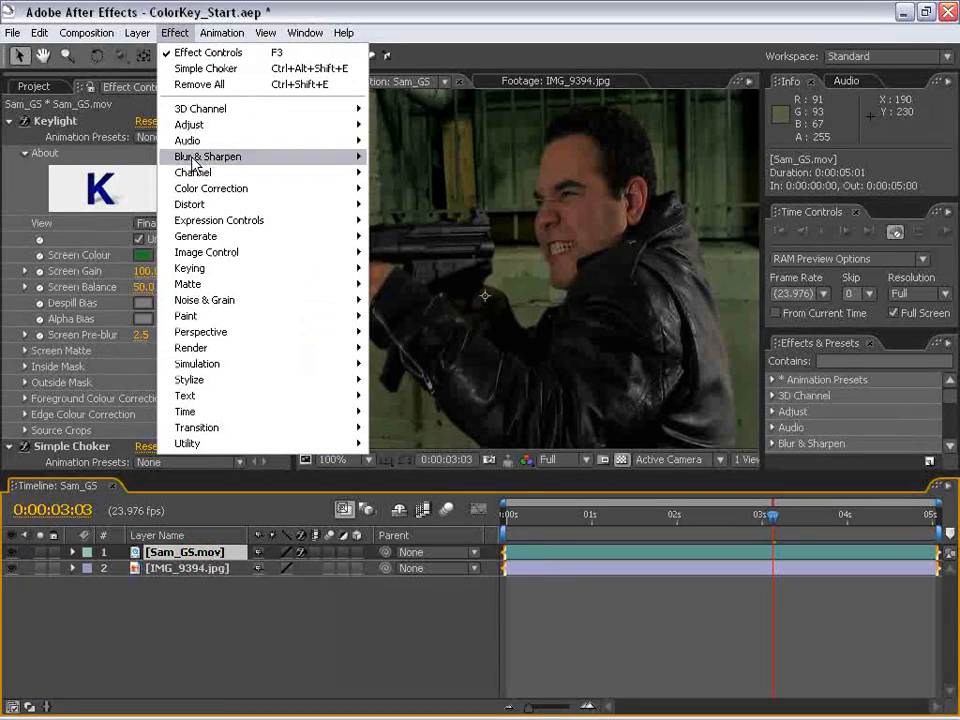
pyautogui.click(240, 189)
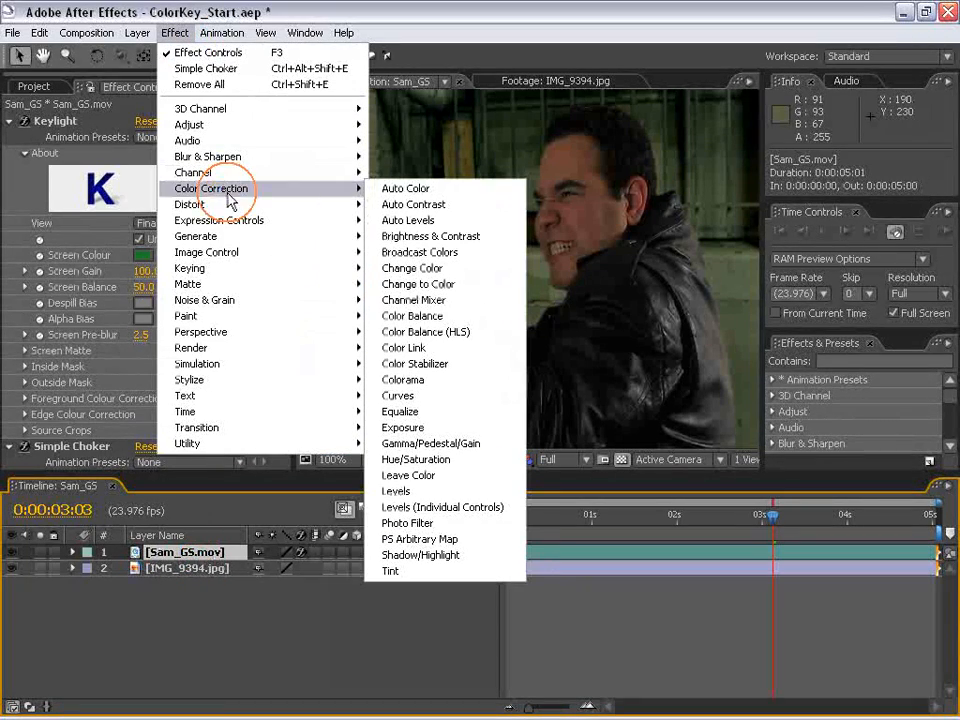
pyautogui.click(400, 491)
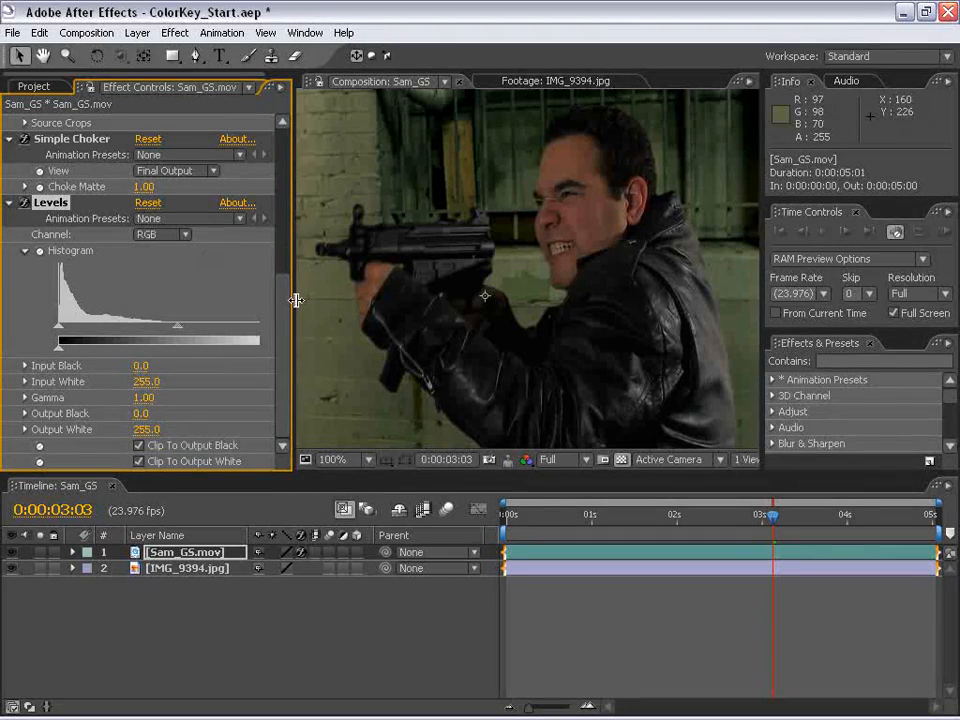
pyautogui.moveTo(296, 300); pyautogui.dragTo(313, 300)
# - Examine how the figure's colors and dark tones compare with the surrounding wall background across the composite
pyautogui.scroll(-1, 589, 266)
pyautogui.press('space')
pyautogui.scroll(1, 574, 281)
pyautogui.moveTo(589, 266); pyautogui.dragTo(545, 272)
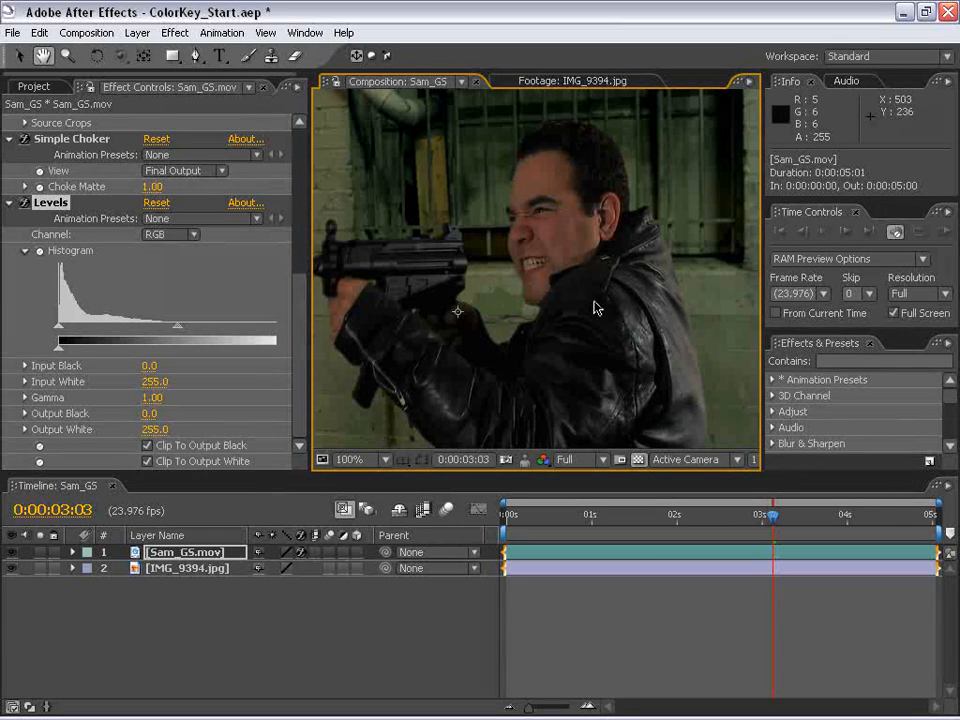
pyautogui.moveTo(432, 148); pyautogui.dragTo(513, 320)
pyautogui.moveTo(538, 398); pyautogui.dragTo(504, 189)
pyautogui.moveTo(591, 332); pyautogui.dragTo(564, 302)
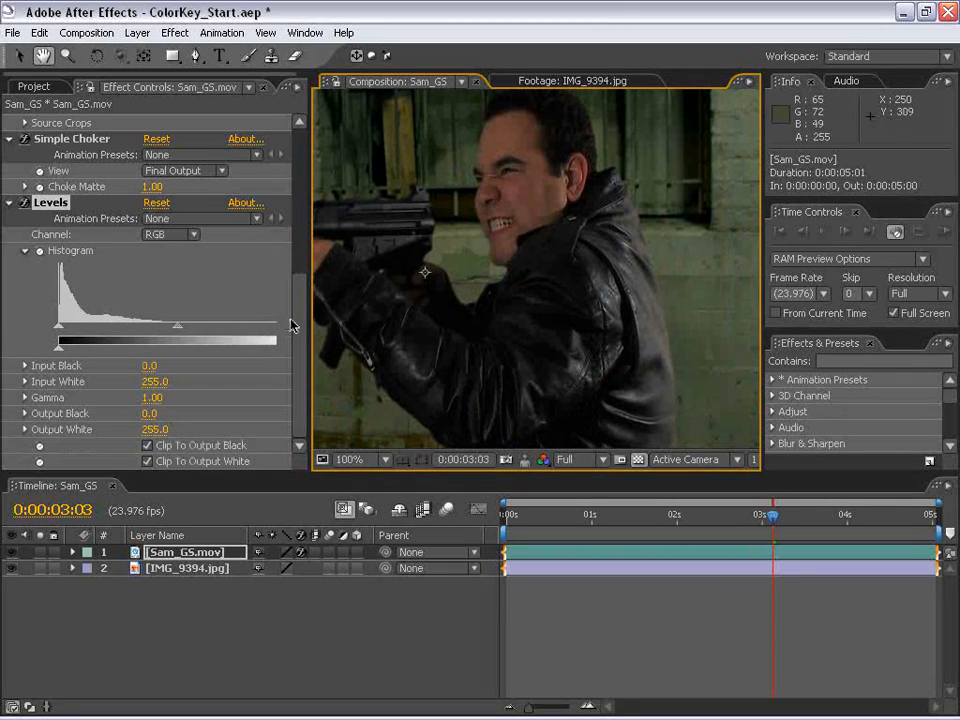
# - In Levels on Sam_GS.mov, set the Red channel's Input Black to 14.0 and check the result on the figure
pyautogui.click(145, 236)
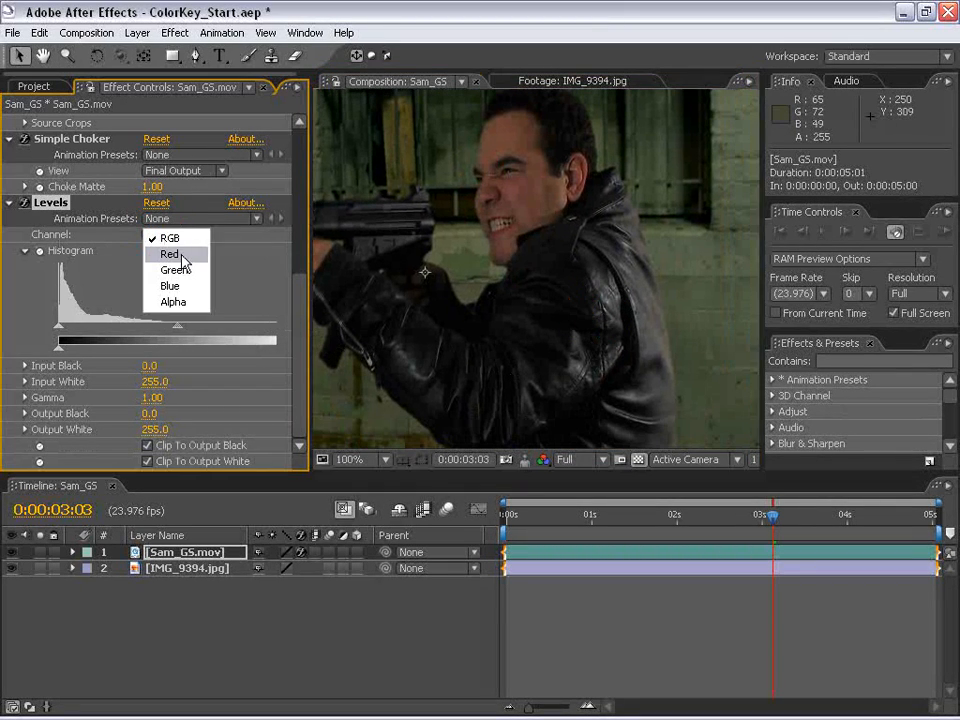
pyautogui.click(170, 254)
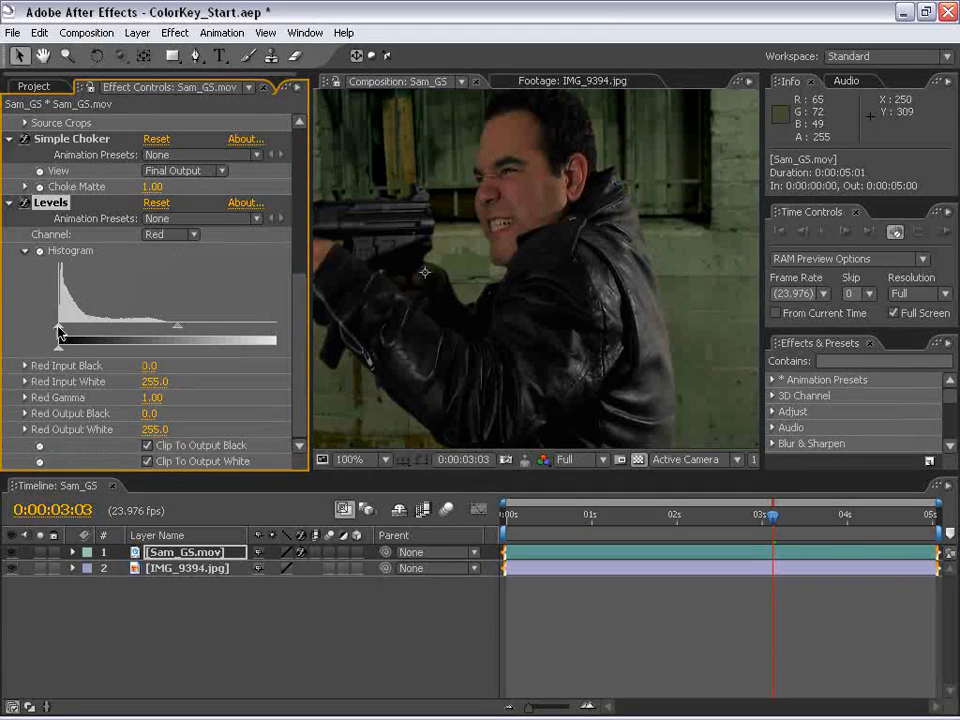
pyautogui.moveTo(58, 330); pyautogui.dragTo(59, 331)
pyautogui.moveTo(62, 328); pyautogui.dragTo(72, 328)
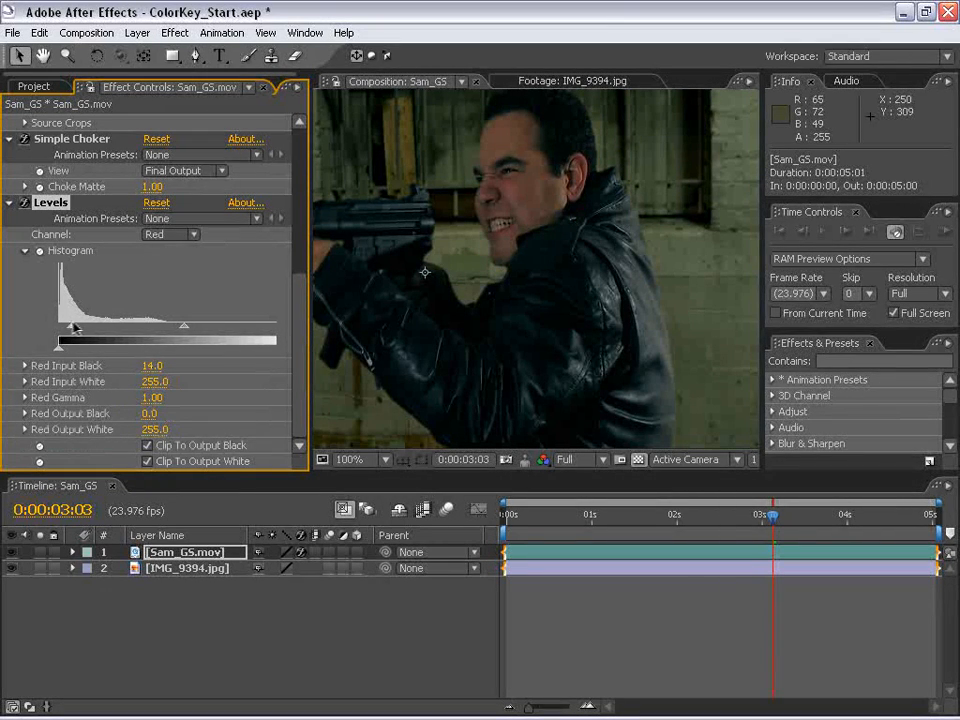
pyautogui.press('space')
pyautogui.moveTo(543, 352); pyautogui.dragTo(574, 361)
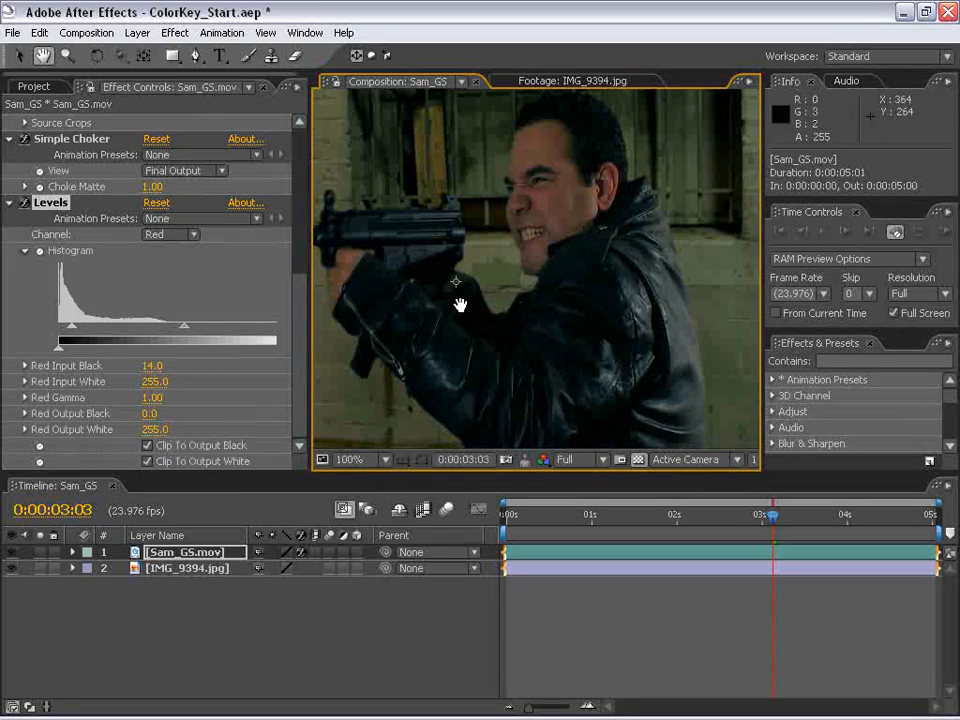
# - Switch the Levels channel to Blue and inspect the jacket's color and edges against the wall, both close up and overall
pyautogui.click(163, 236)
pyautogui.click(172, 326)
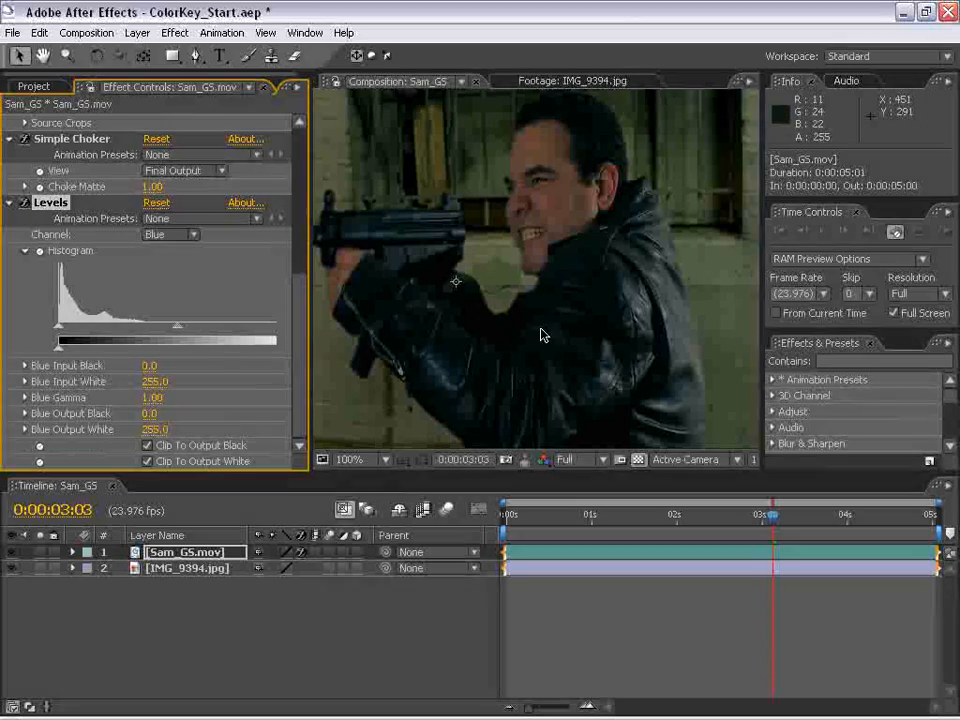
pyautogui.press('space')
pyautogui.moveTo(690, 347); pyautogui.dragTo(576, 290)
pyautogui.scroll(1, 576, 290)
pyautogui.moveTo(688, 310); pyautogui.dragTo(570, 309)
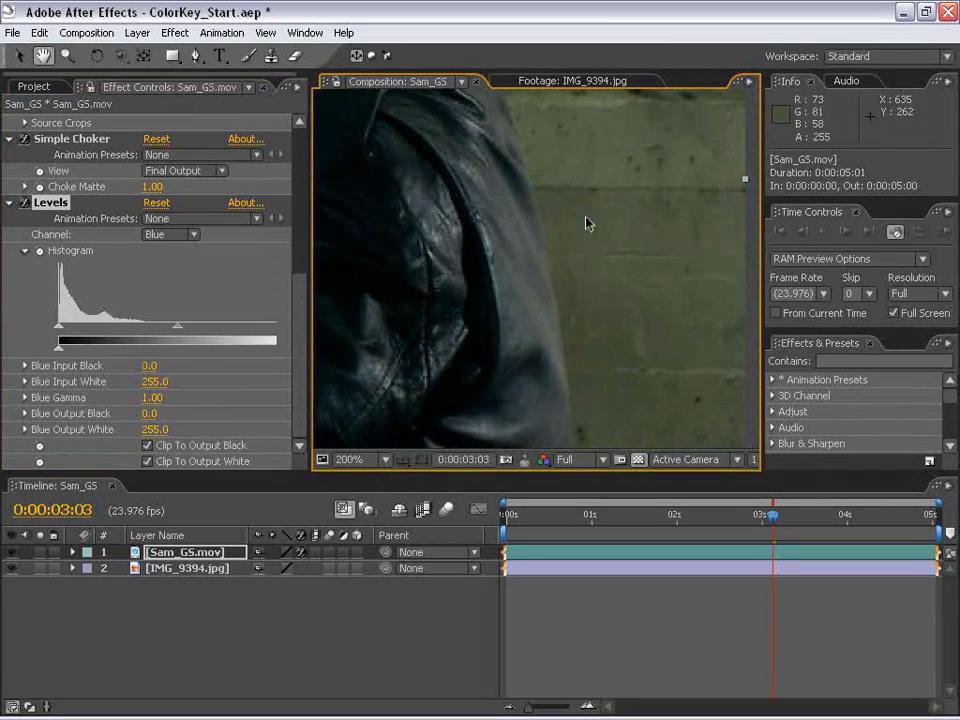
pyautogui.scroll(-1, 638, 187)
pyautogui.moveTo(572, 188); pyautogui.dragTo(587, 298)
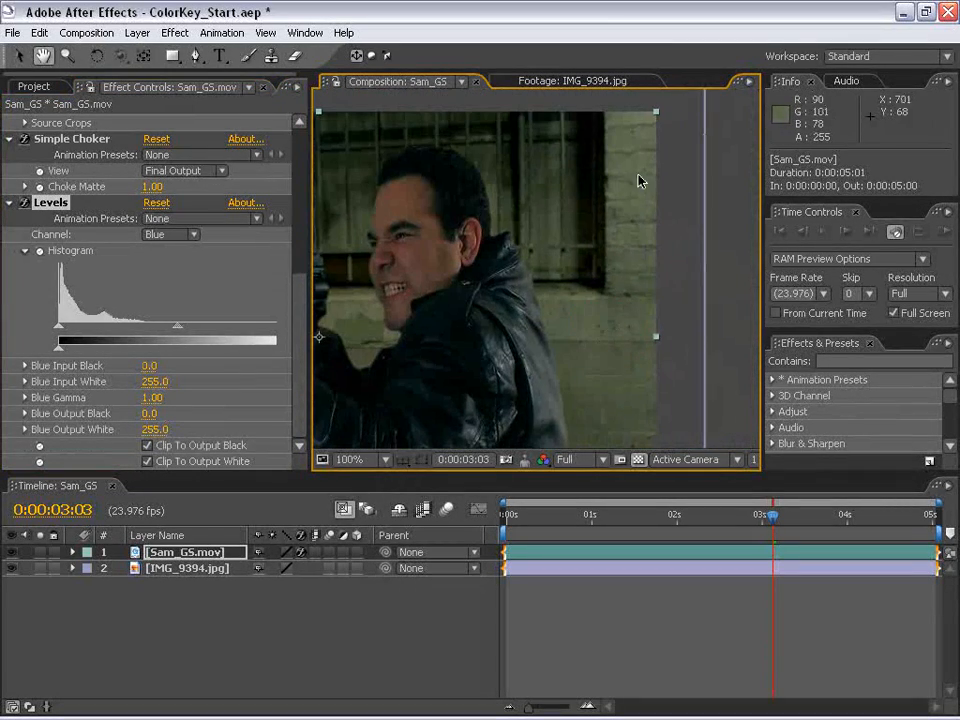
pyautogui.scroll(-1, 516, 268)
pyautogui.moveTo(517, 348); pyautogui.dragTo(559, 320)
pyautogui.scroll(2, 459, 199)
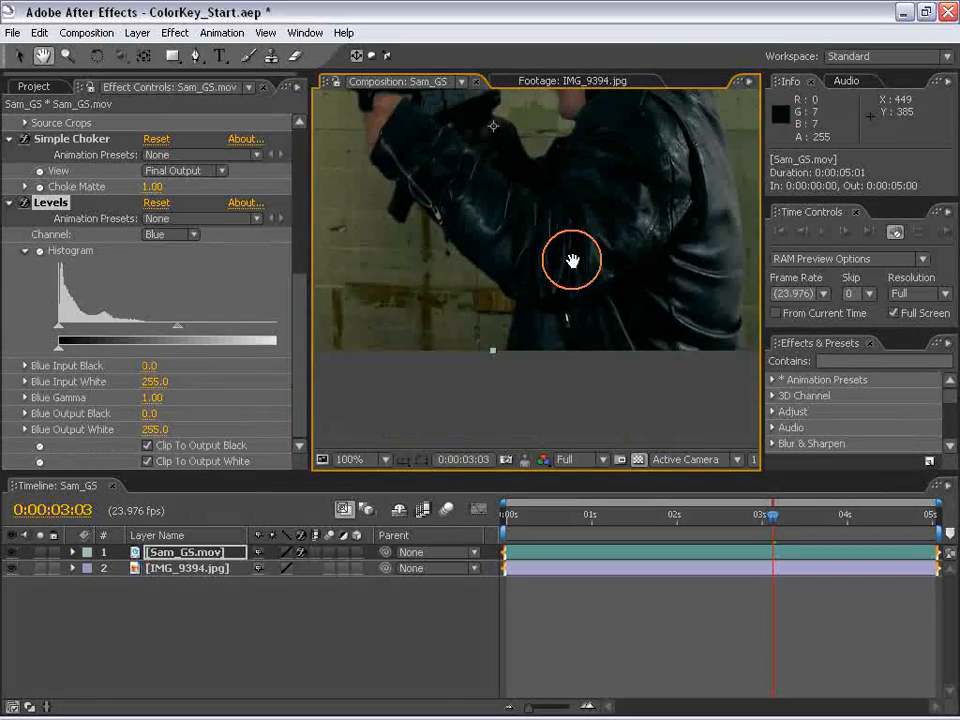
pyautogui.moveTo(459, 199); pyautogui.dragTo(570, 289)
pyautogui.scroll(-1, 585, 276)
pyautogui.scroll(1, 585, 276)
pyautogui.moveTo(497, 298); pyautogui.dragTo(534, 313)
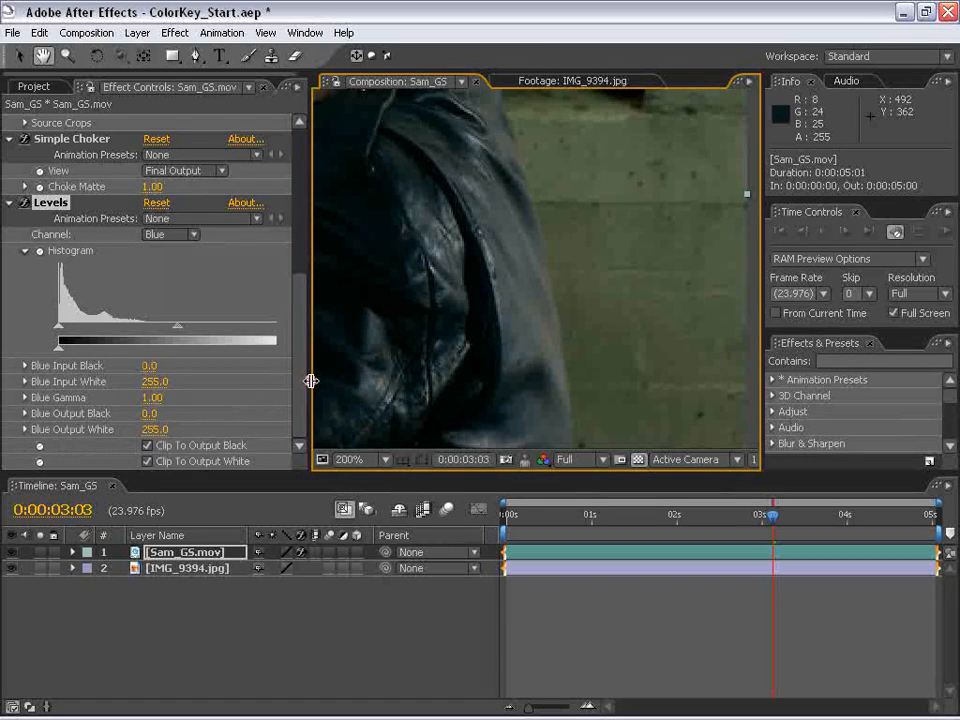
# - Reveal the full Levels output range and set Blue Output White to 194.0 for Sam_GS.mov
pyautogui.moveTo(311, 381); pyautogui.dragTo(370, 365)
pyautogui.moveTo(297, 348); pyautogui.dragTo(197, 349)
pyautogui.scroll(-1, 609, 298)
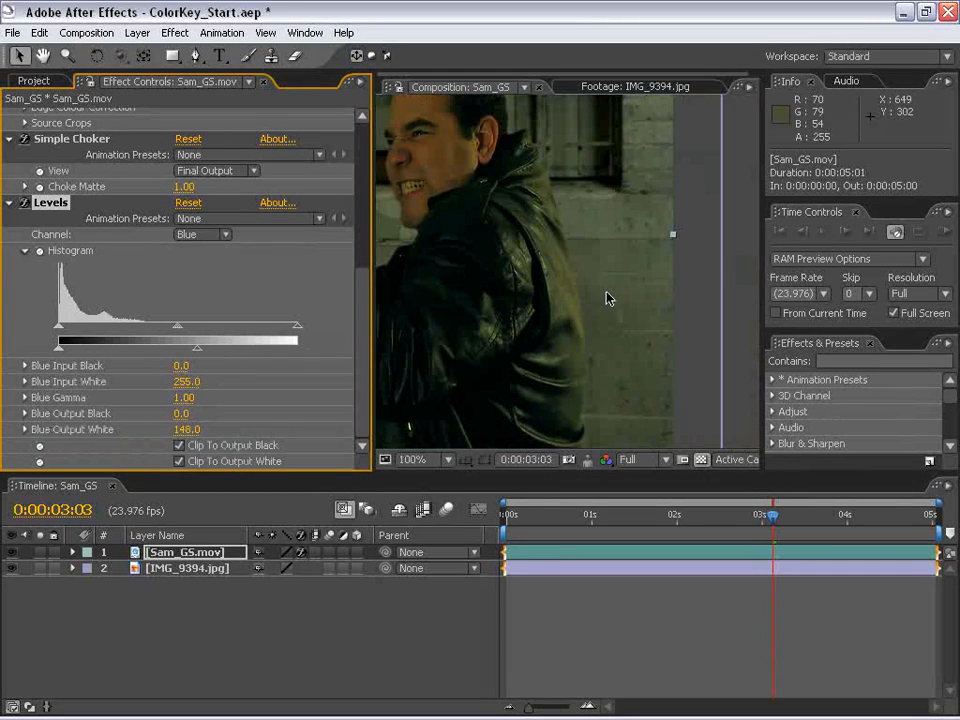
pyautogui.scroll(-1, 510, 314)
pyautogui.scroll(1, 511, 311)
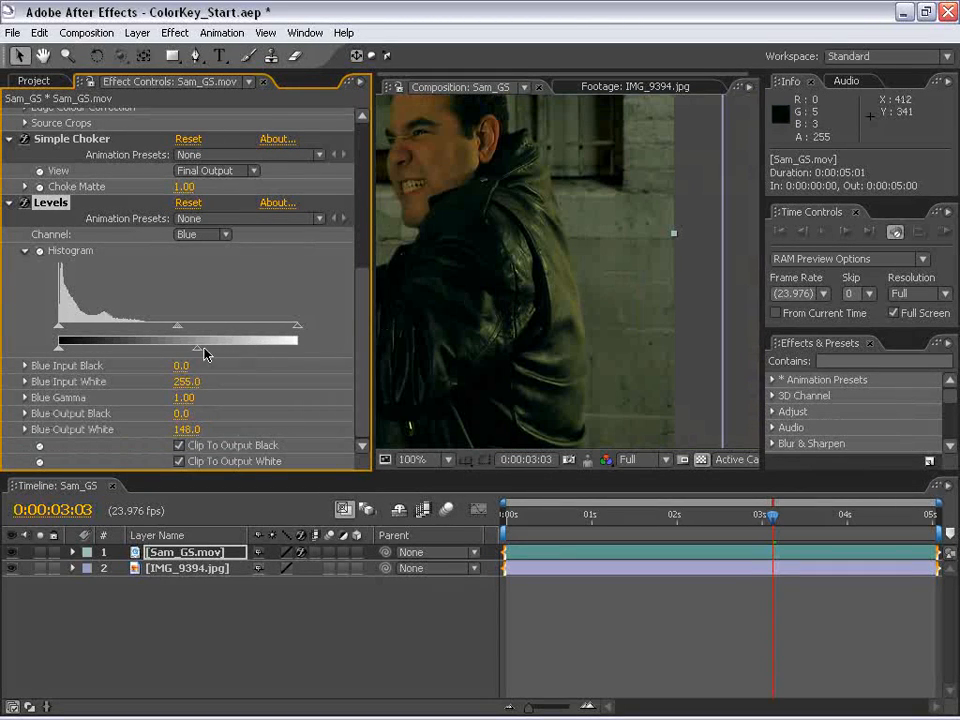
pyautogui.moveTo(199, 352); pyautogui.dragTo(228, 352)
# - Inspect the color match between the jacket and the wall up close and across the whole composite
pyautogui.scroll(-1, 506, 341)
pyautogui.press('space')
pyautogui.moveTo(539, 312); pyautogui.dragTo(556, 342)
pyautogui.scroll(1, 556, 341)
pyautogui.moveTo(615, 364); pyautogui.dragTo(594, 328)
pyautogui.scroll(-1, 560, 310)
pyautogui.moveTo(541, 298); pyautogui.dragTo(568, 311)
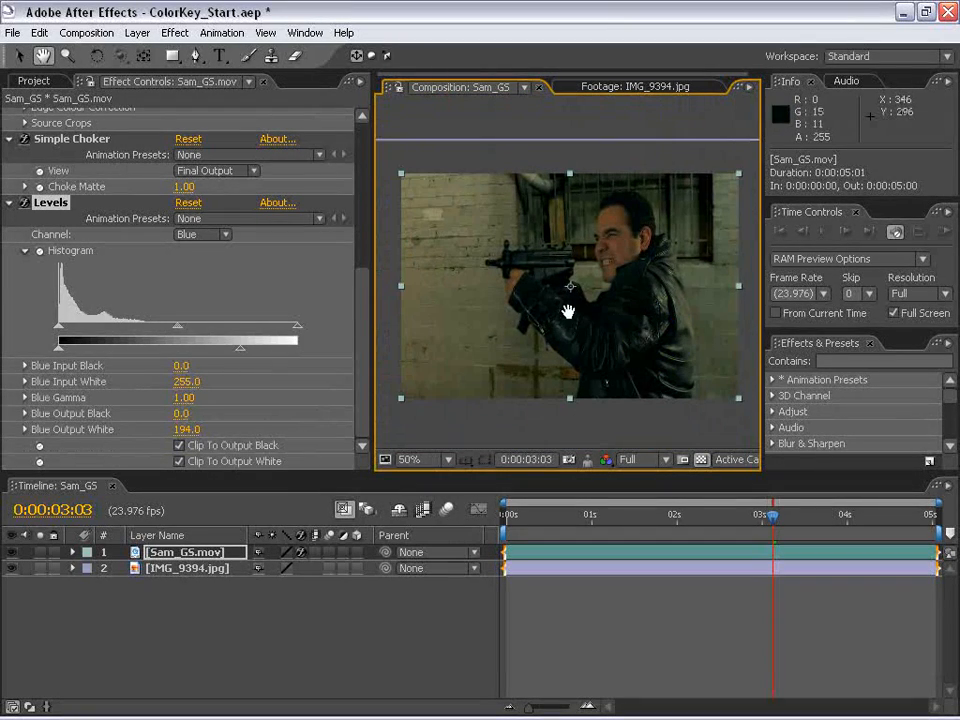
# - Turn on pixel aspect ratio correction for the Sam_GS composition and view it maximized at 100% magnification
pyautogui.moveTo(762, 394); pyautogui.dragTo(833, 394)
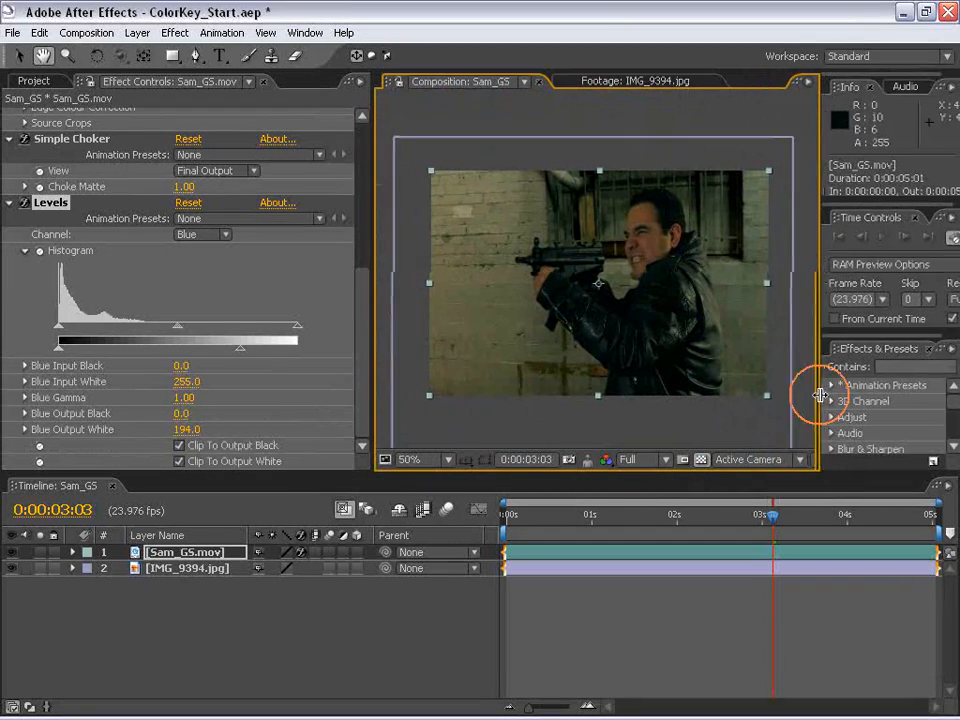
pyautogui.moveTo(372, 330); pyautogui.dragTo(224, 330)
pyautogui.click(728, 460)
pyautogui.moveTo(541, 341); pyautogui.dragTo(539, 279)
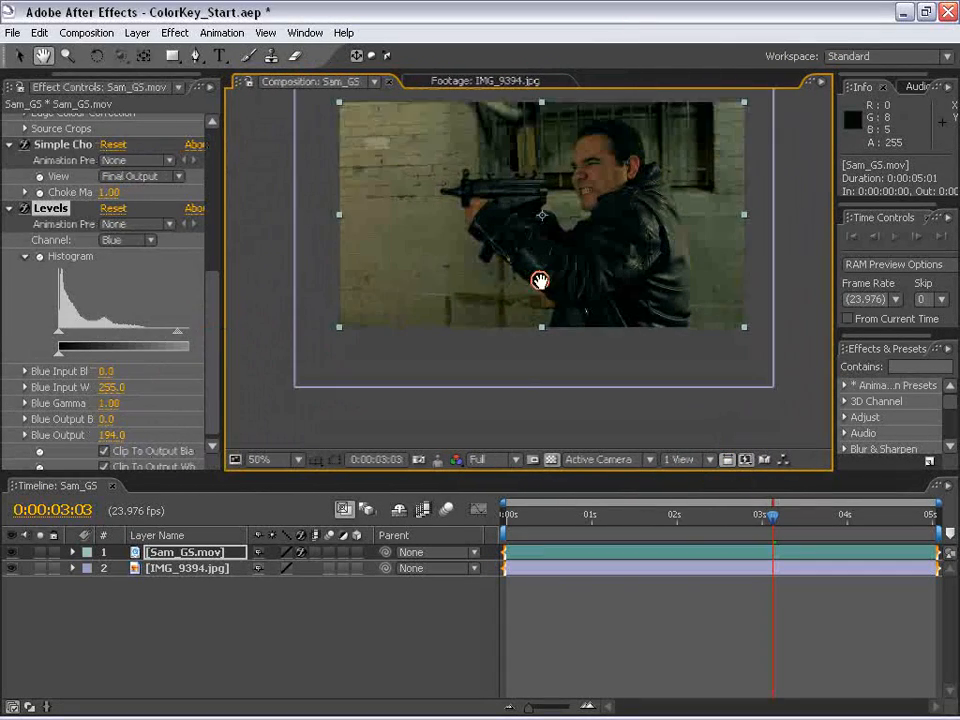
pyautogui.moveTo(572, 242); pyautogui.dragTo(567, 324)
pyautogui.press('`')
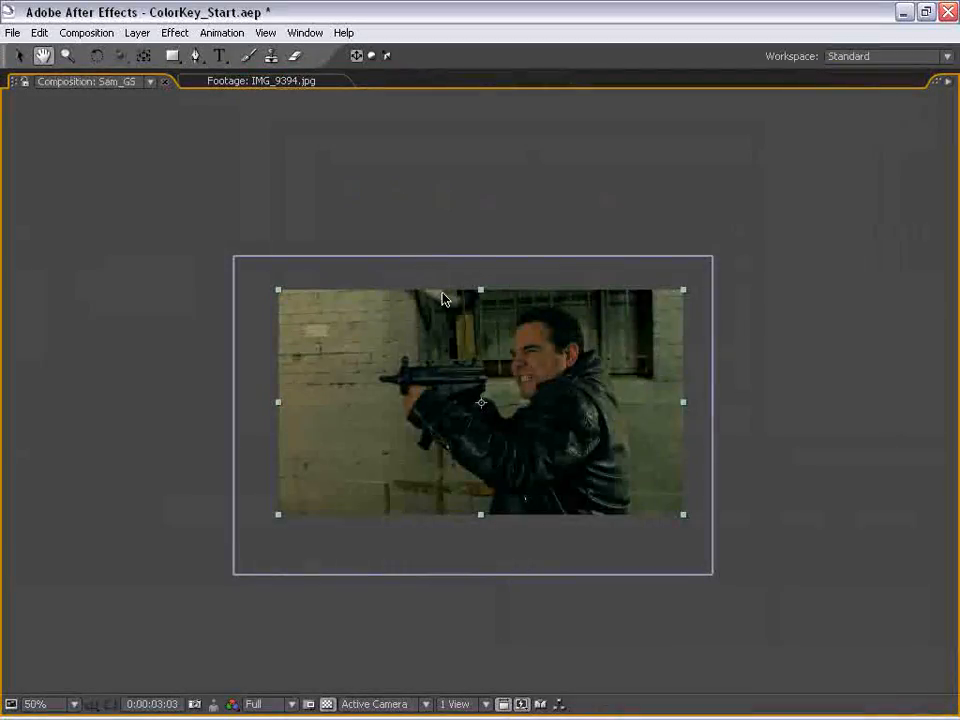
pyautogui.press('/')
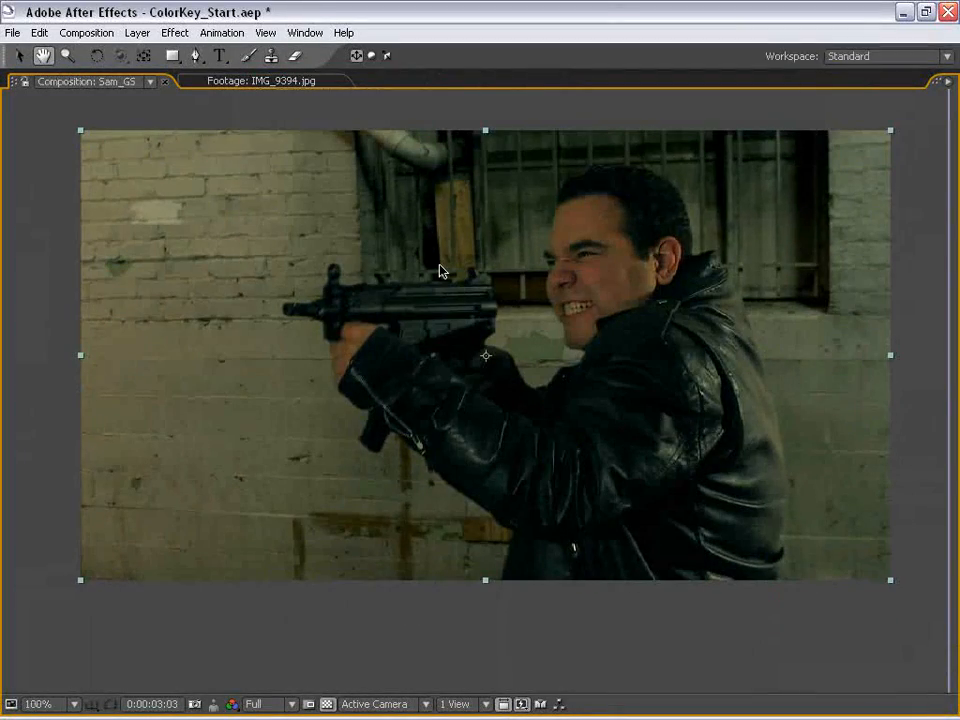